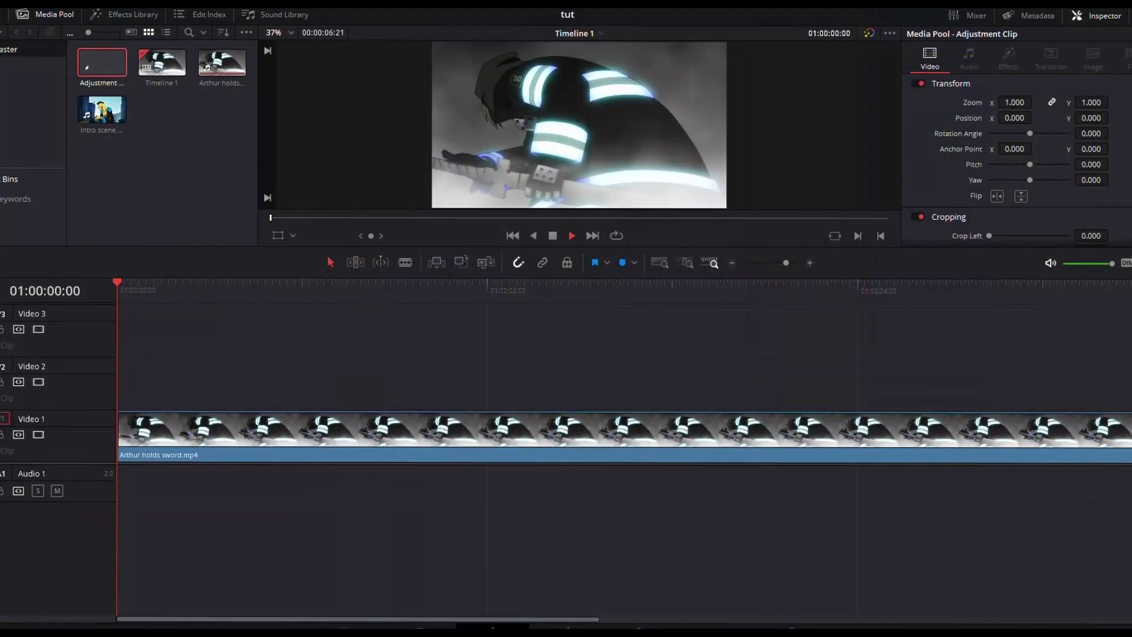
Place the adjustment clip on Video 2 above the Arthur holds sword clip and extend it to that clip's end.
{"action": "left_click_drag", "start_coordinate": [99, 66], "coordinate": [578, 383]}
{"action": "scroll", "coordinate": [623, 413], "scroll_direction": "right", "scroll_amount": 3}
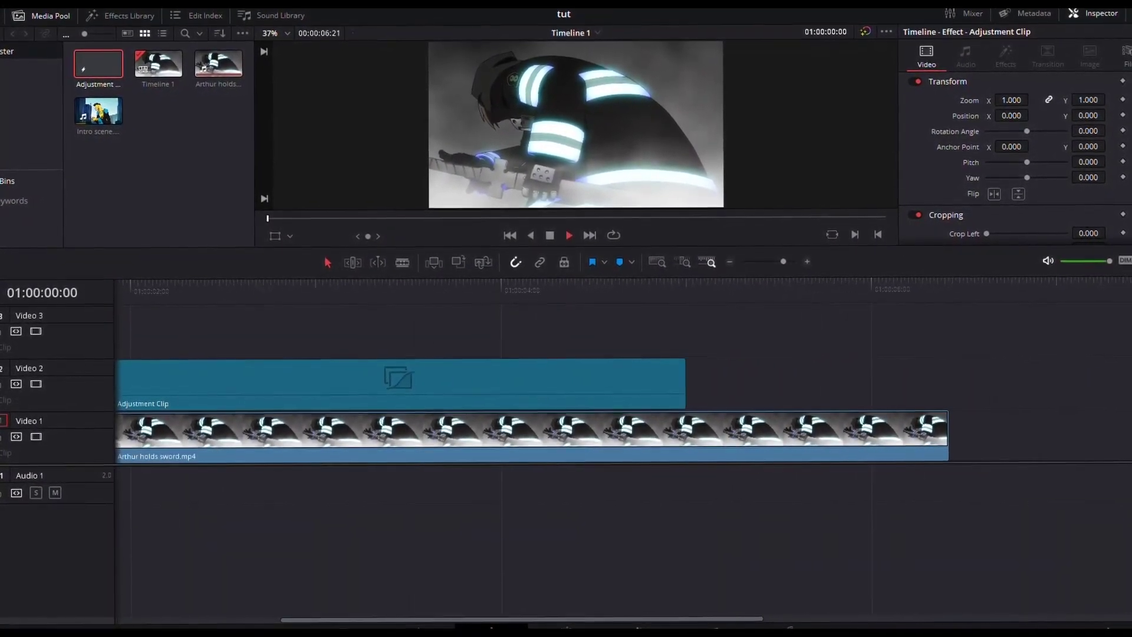
{"action": "left_click_drag", "start_coordinate": [686, 386], "coordinate": [949, 386]}
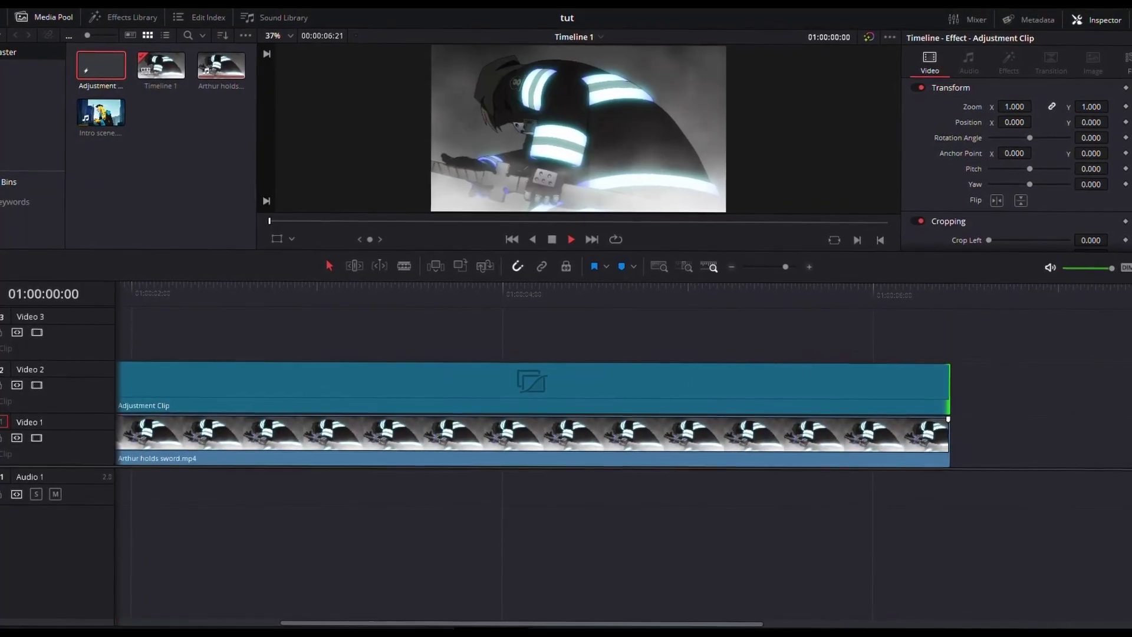
{"action": "scroll", "coordinate": [1020, 198], "scroll_direction": "down", "scroll_amount": 2}
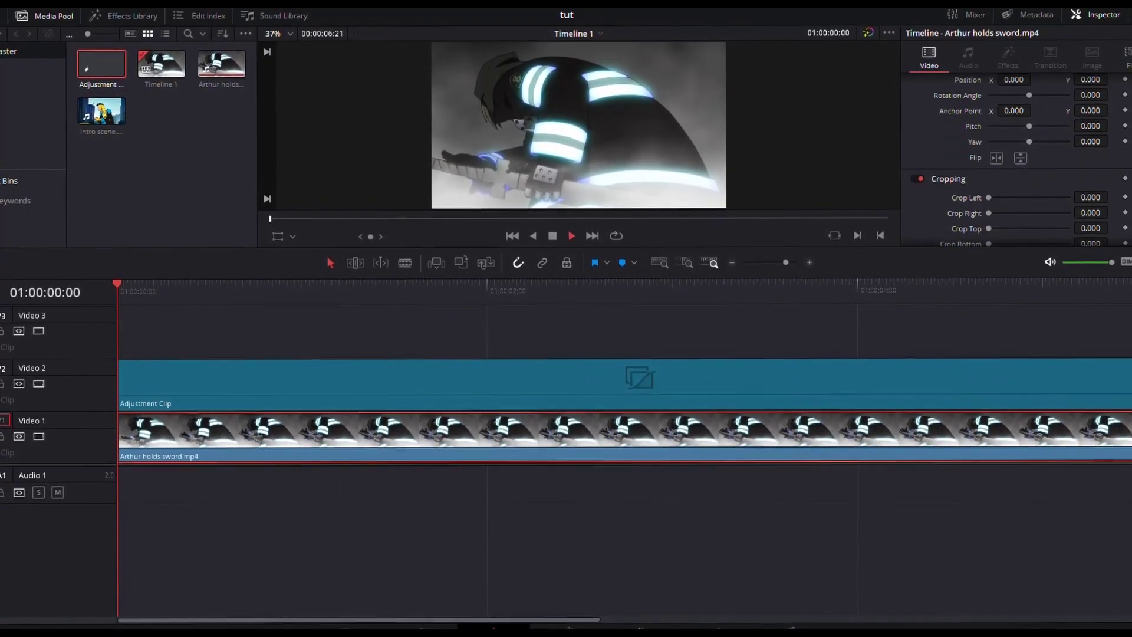
Open the adjustment clip on the Fusion page and check in the clip list that it is the loaded clip.
{"action": "key", "text": "shift+5"}
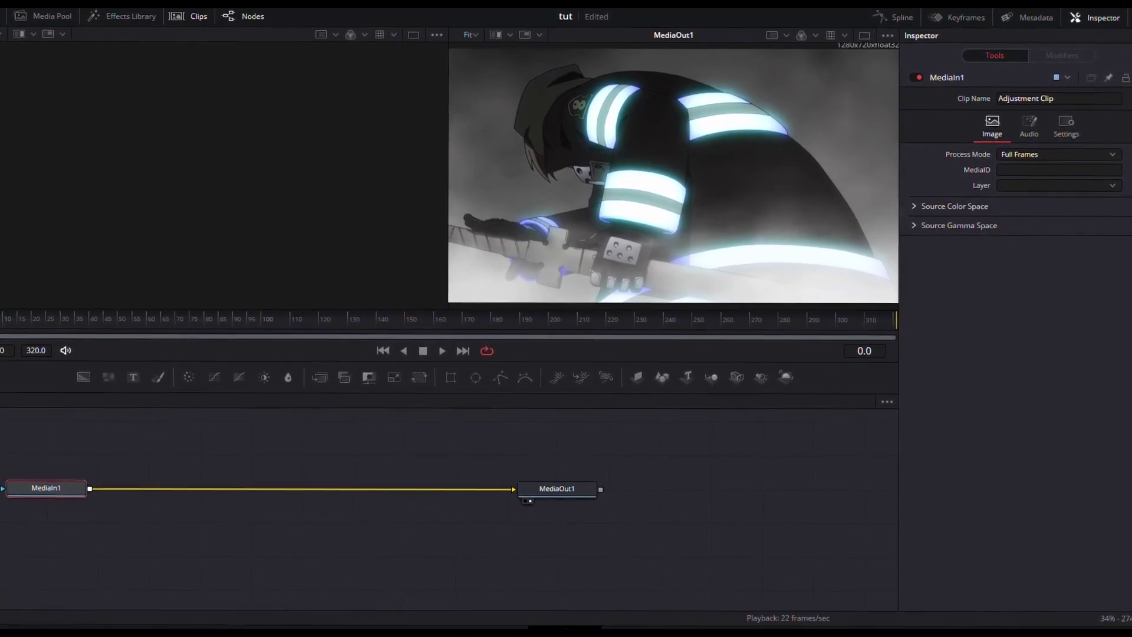
{"action": "left_click", "coordinate": [190, 14]}
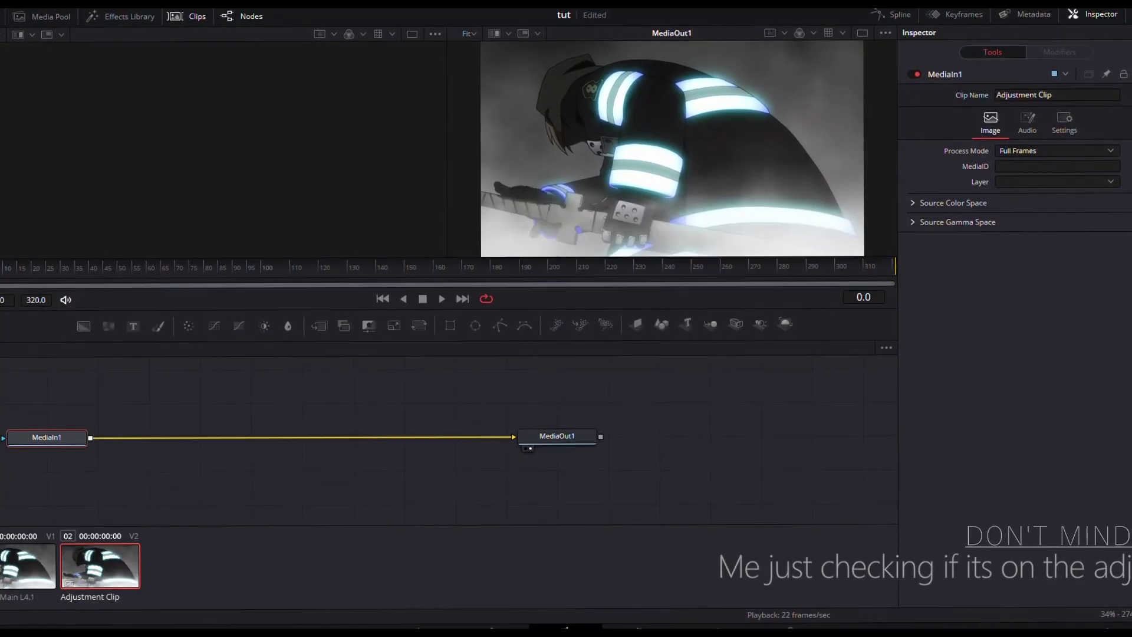
{"action": "left_click", "coordinate": [191, 17]}
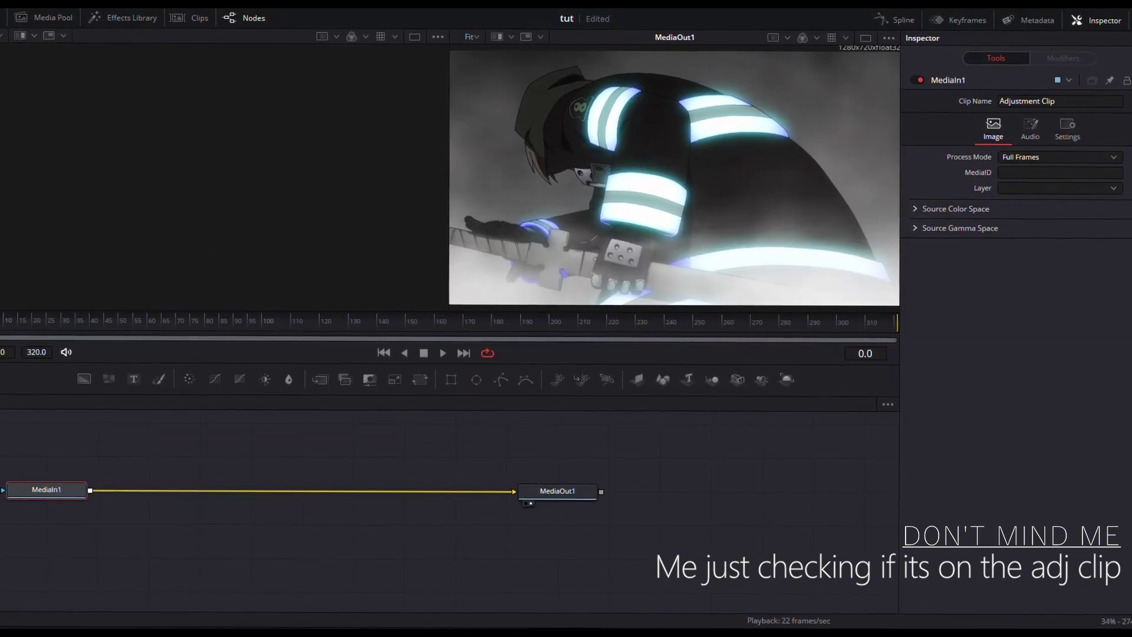
Add a Transform node after MediaIn1 and keyframe its Blend from 1.0 at frame 0 to 0.0 at frame 130.
{"action": "left_click", "coordinate": [420, 378]}
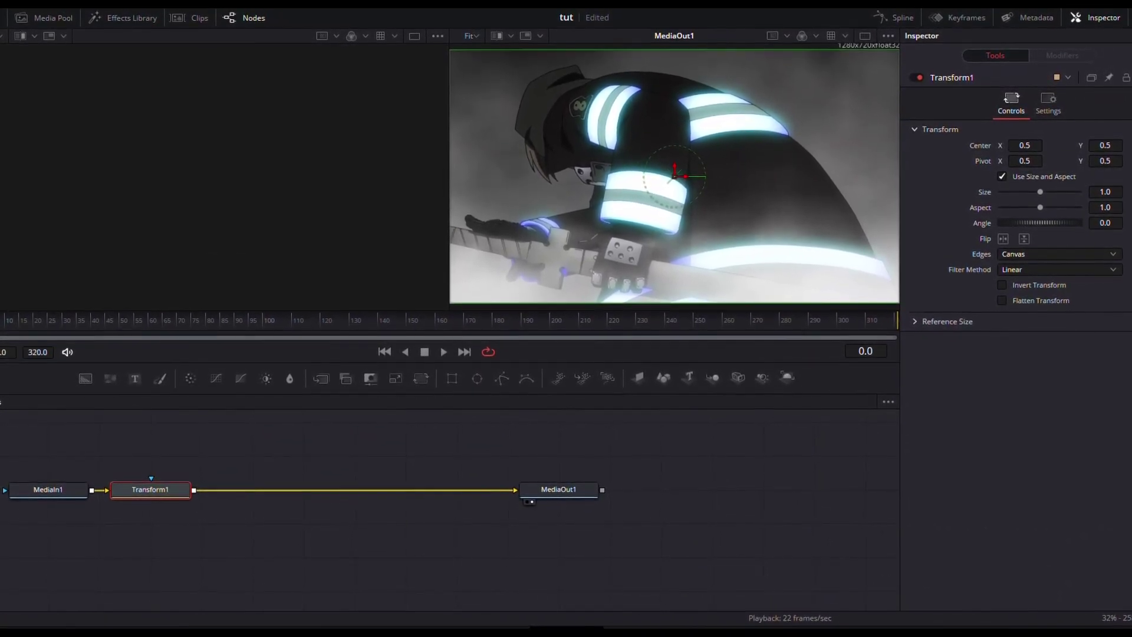
{"action": "left_click", "coordinate": [1047, 101]}
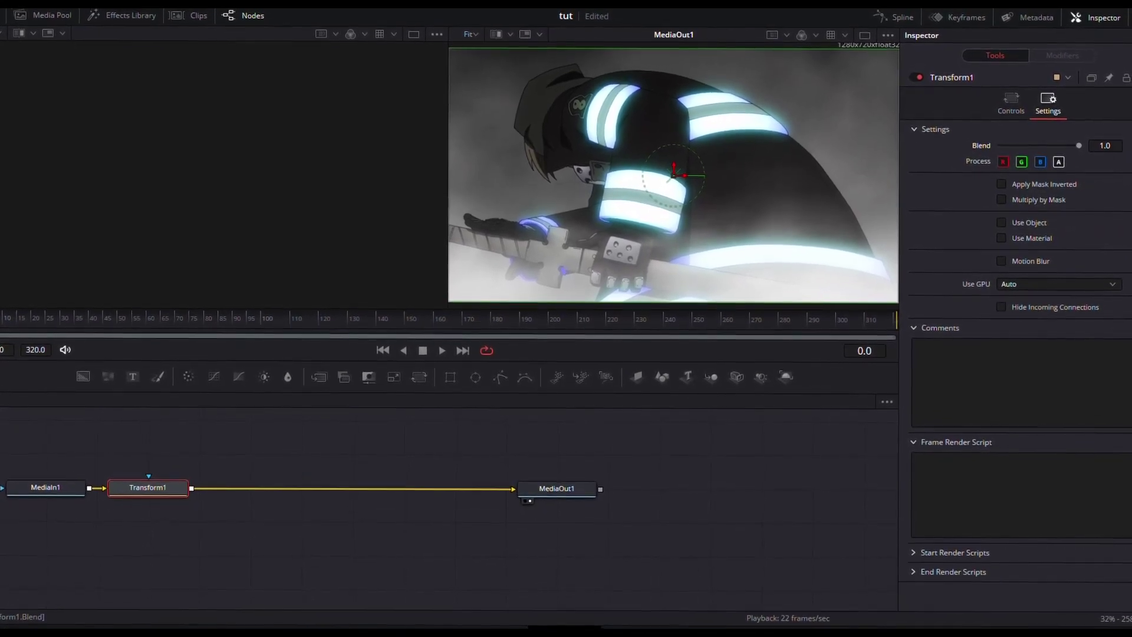
{"action": "left_click", "coordinate": [1129, 143]}
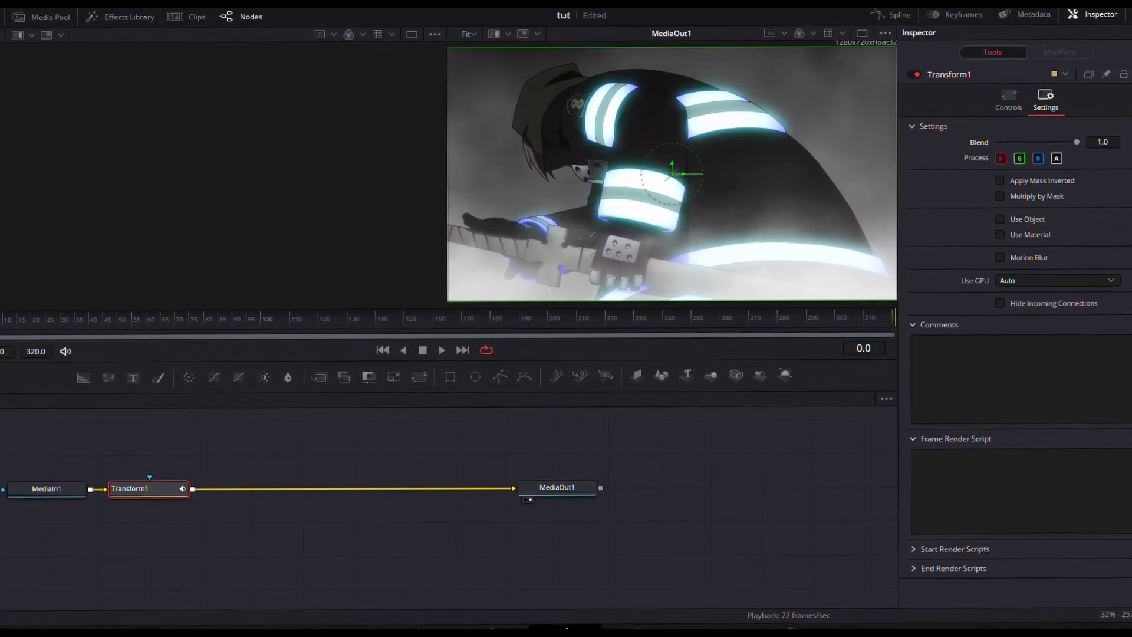
{"action": "left_click_drag", "start_coordinate": [121, 319], "coordinate": [316, 319]}
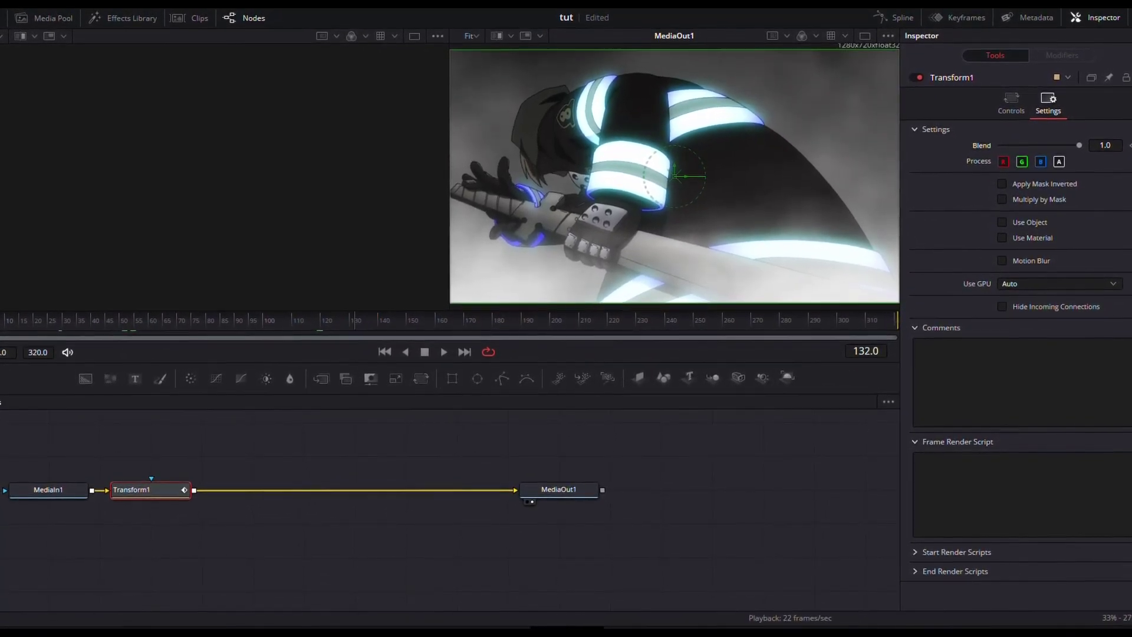
{"action": "left_click_drag", "start_coordinate": [1078, 144], "coordinate": [998, 144]}
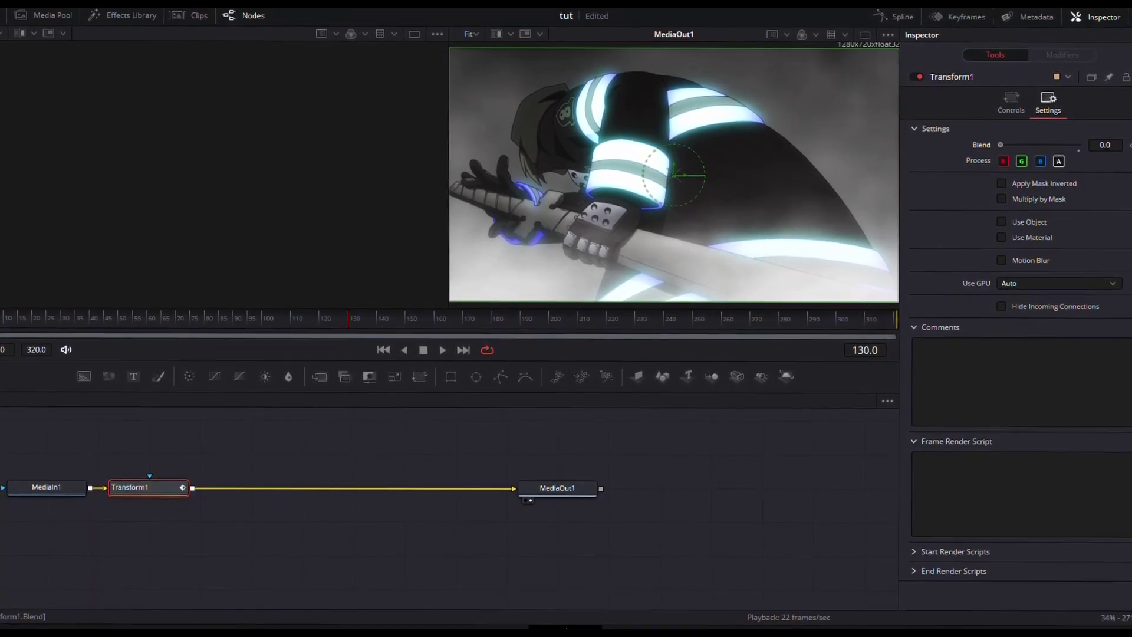
Keyframe the Transform node's Size from 1.0 at frame 0 to 2.75 at frame 130.
{"action": "left_click", "coordinate": [1010, 99]}
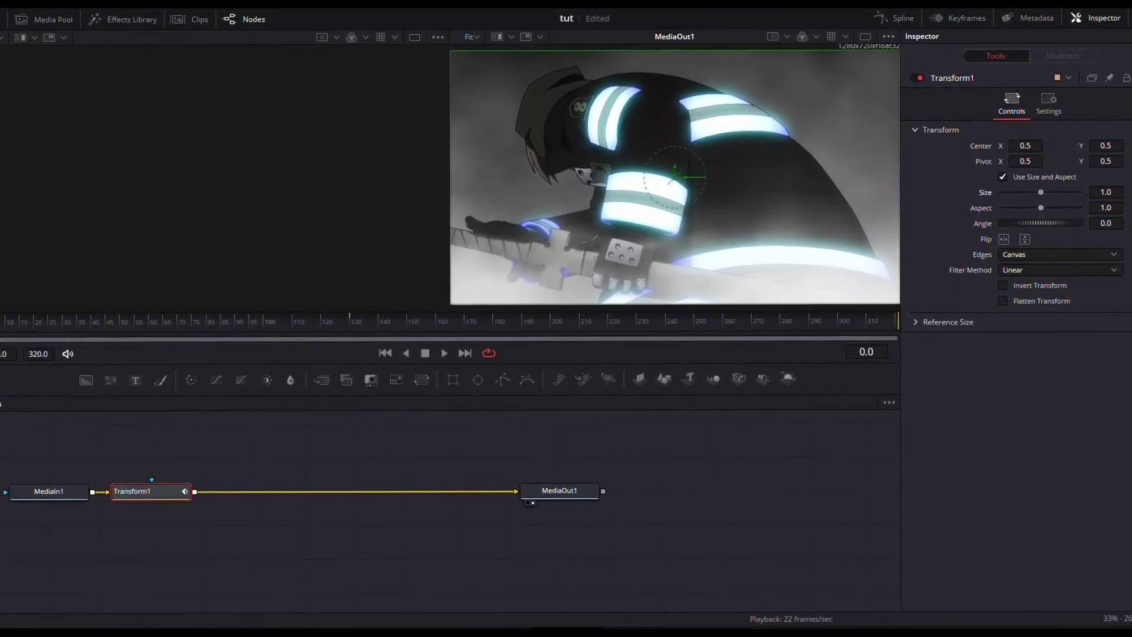
{"action": "left_click", "coordinate": [345, 316]}
{"action": "key", "text": "Right"}
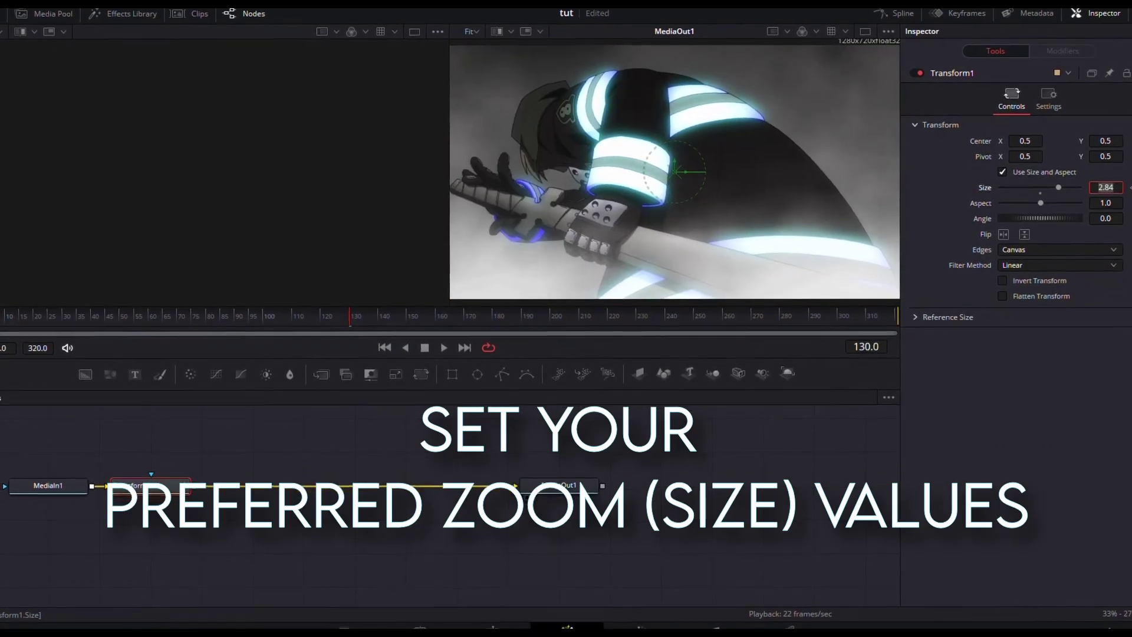
{"action": "type", "text": "2.8"}
{"action": "key", "text": "BackSpace"}
{"action": "type", "text": "75"}
{"action": "key", "text": "Return"}
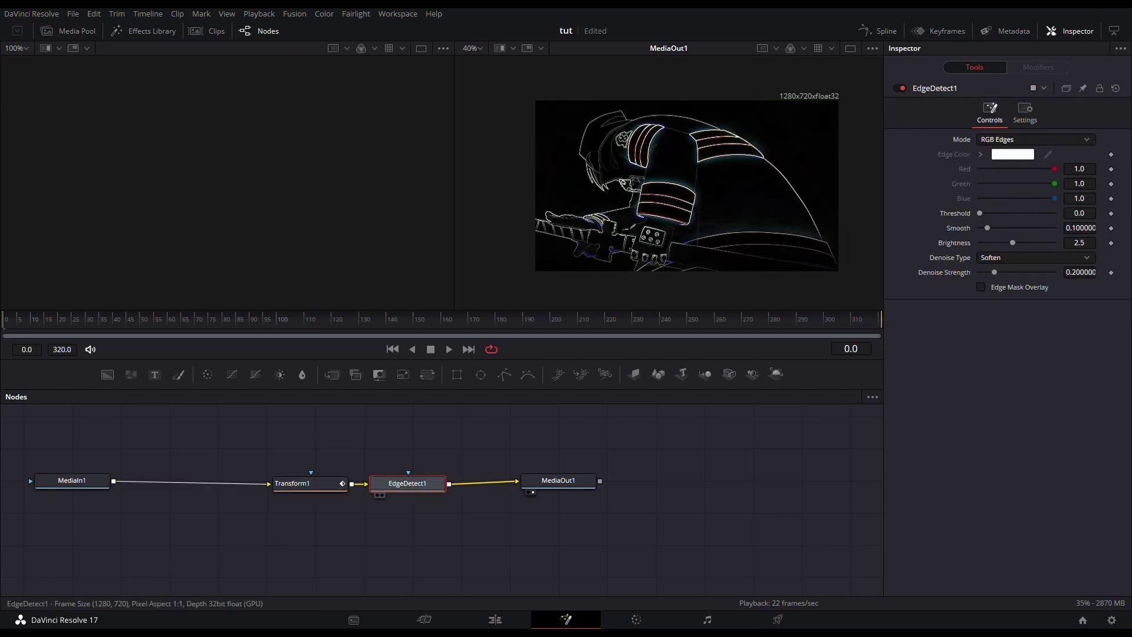
Rearrange the node chain so that EdgeDetect1 sits between MediaIn1 and Transform1.
{"action": "left_click_drag", "start_coordinate": [411, 479], "coordinate": [215, 480]}
{"action": "left_click_drag", "start_coordinate": [310, 484], "coordinate": [349, 480]}
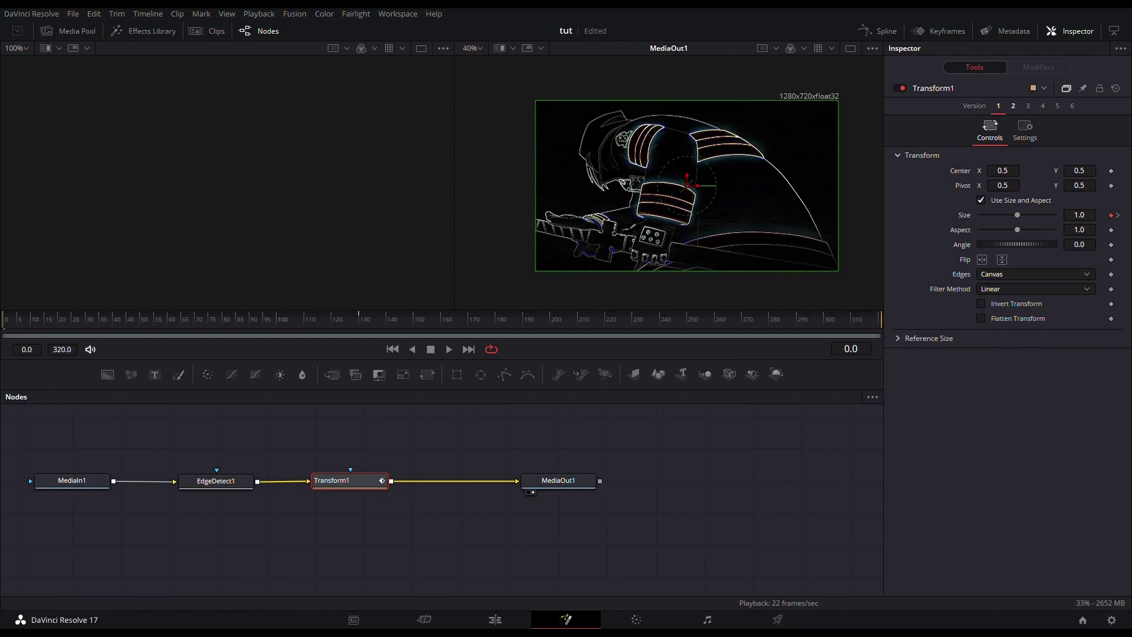
Keyframe the EdgeDetect1 Blend from 1.0 at frame 0 to 0.0 at frame 130, matching the Transform's end keyframe.
{"action": "left_click", "coordinate": [215, 481]}
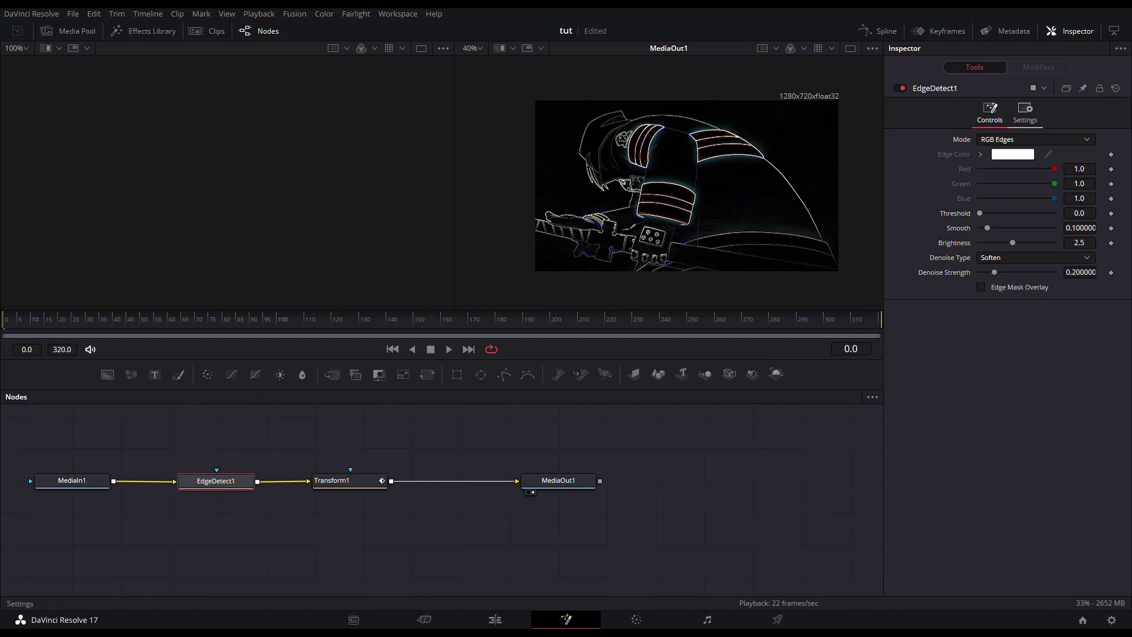
{"action": "left_click", "coordinate": [1025, 112]}
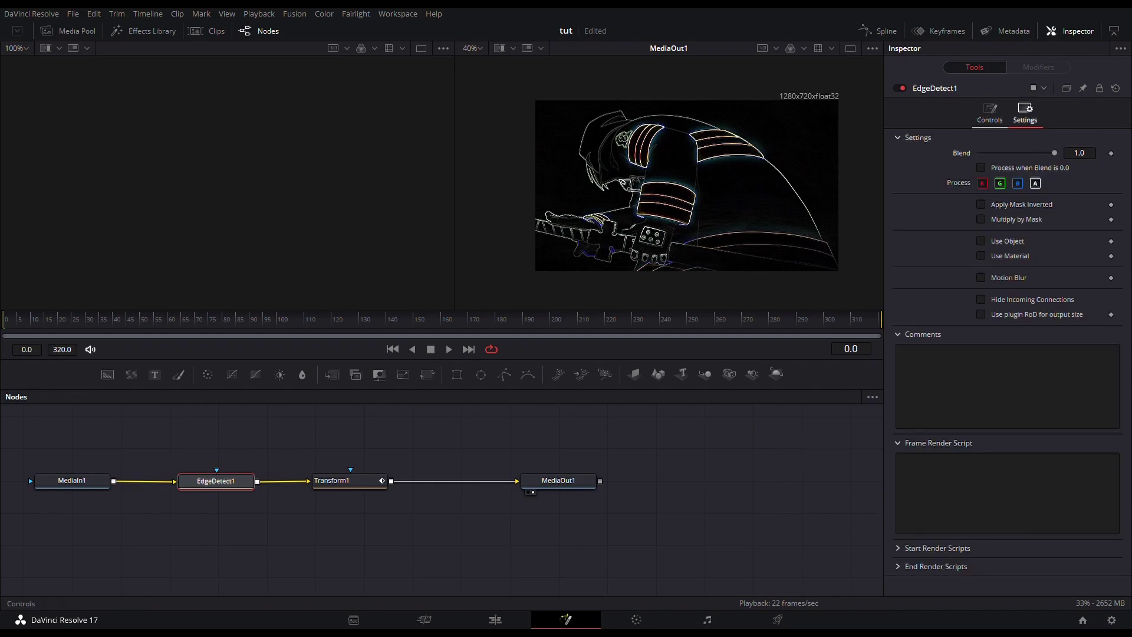
{"action": "left_click", "coordinate": [990, 112]}
{"action": "left_click", "coordinate": [1025, 112]}
{"action": "left_click", "coordinate": [1111, 153]}
{"action": "left_click", "coordinate": [358, 480]}
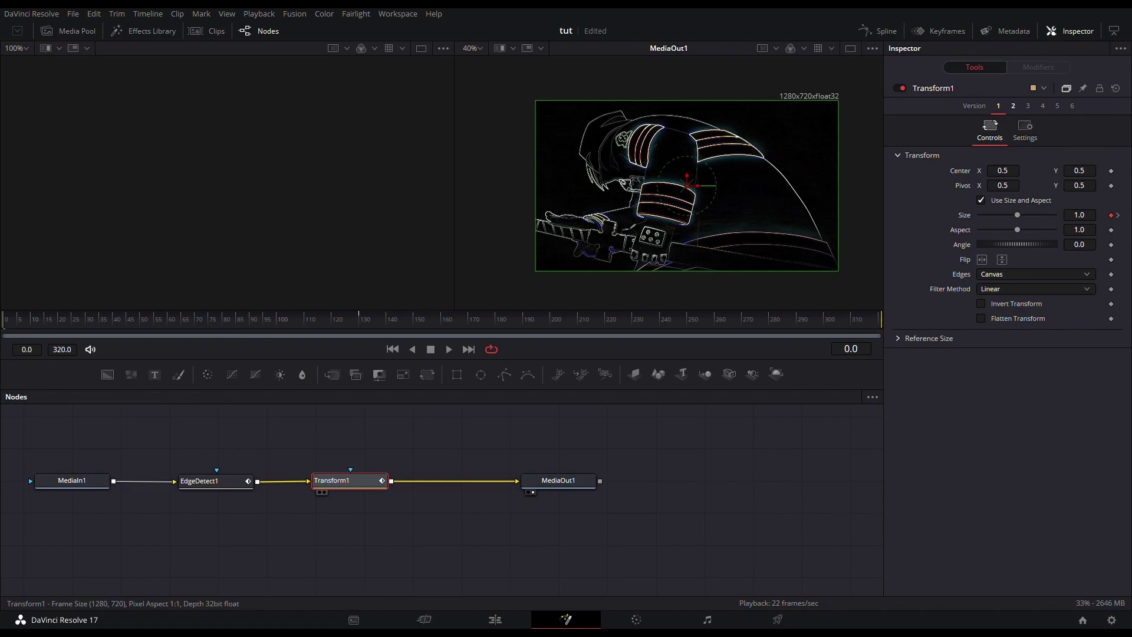
{"action": "left_click", "coordinate": [358, 320]}
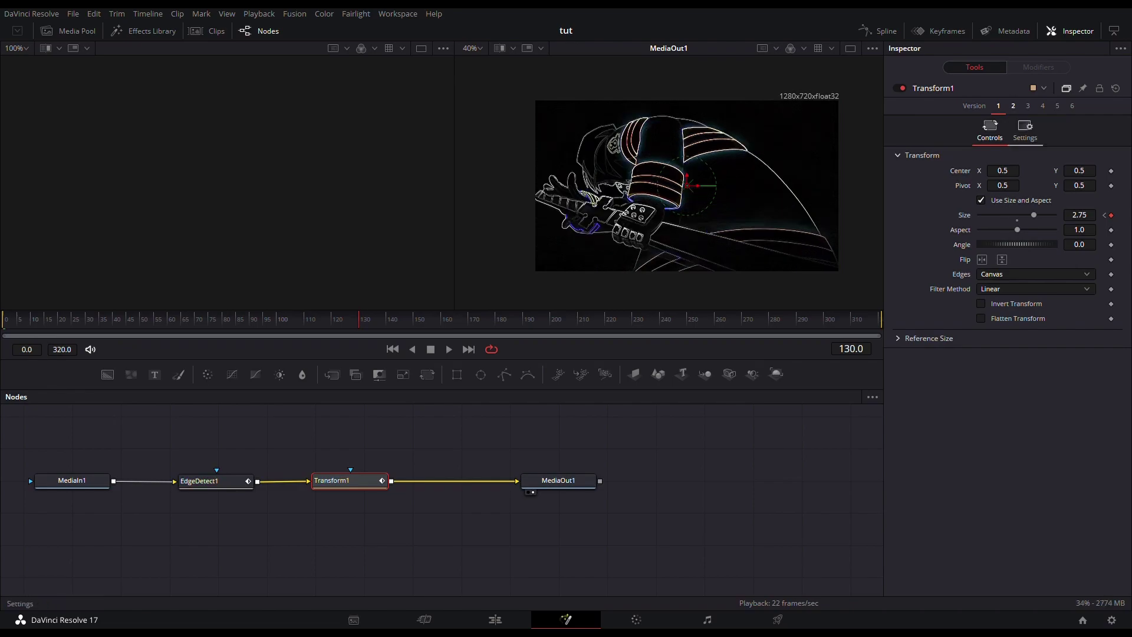
{"action": "left_click", "coordinate": [215, 481]}
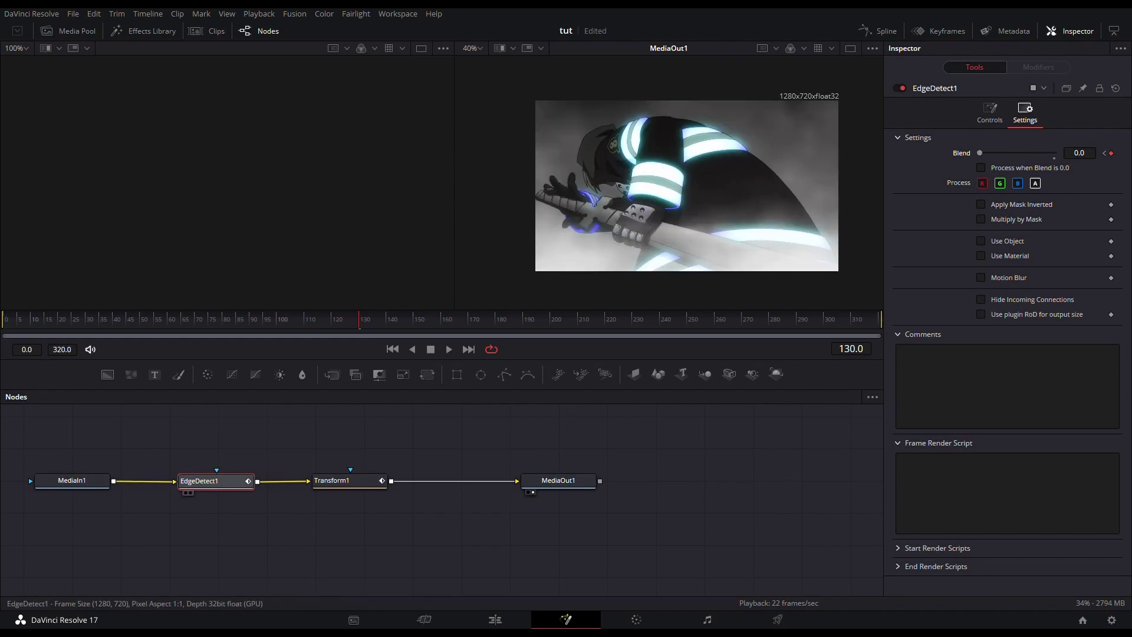
Play back the edge and zoom animation from frame 0.
{"action": "key", "text": "Home"}
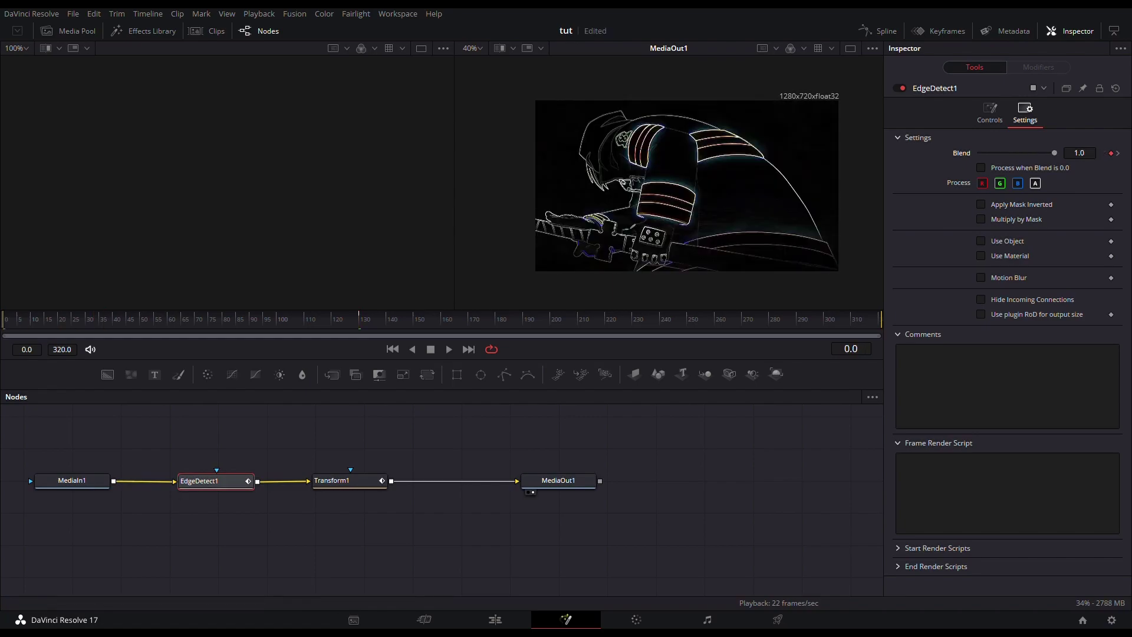
{"action": "key", "text": "space"}
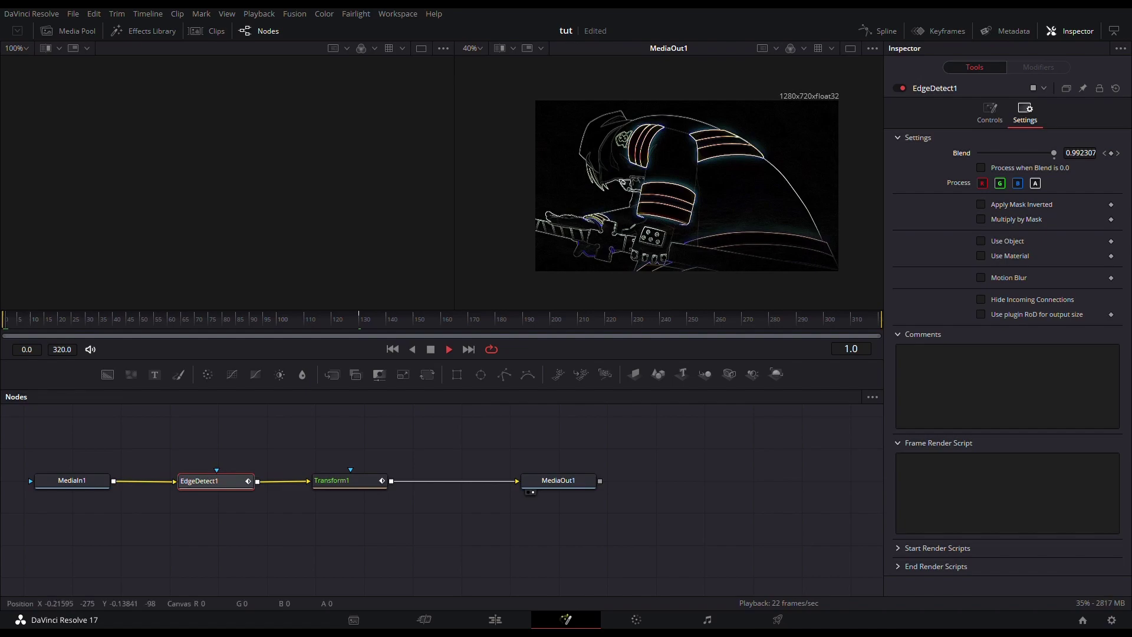
{"action": "key", "text": "space"}
{"action": "key", "text": "space"}
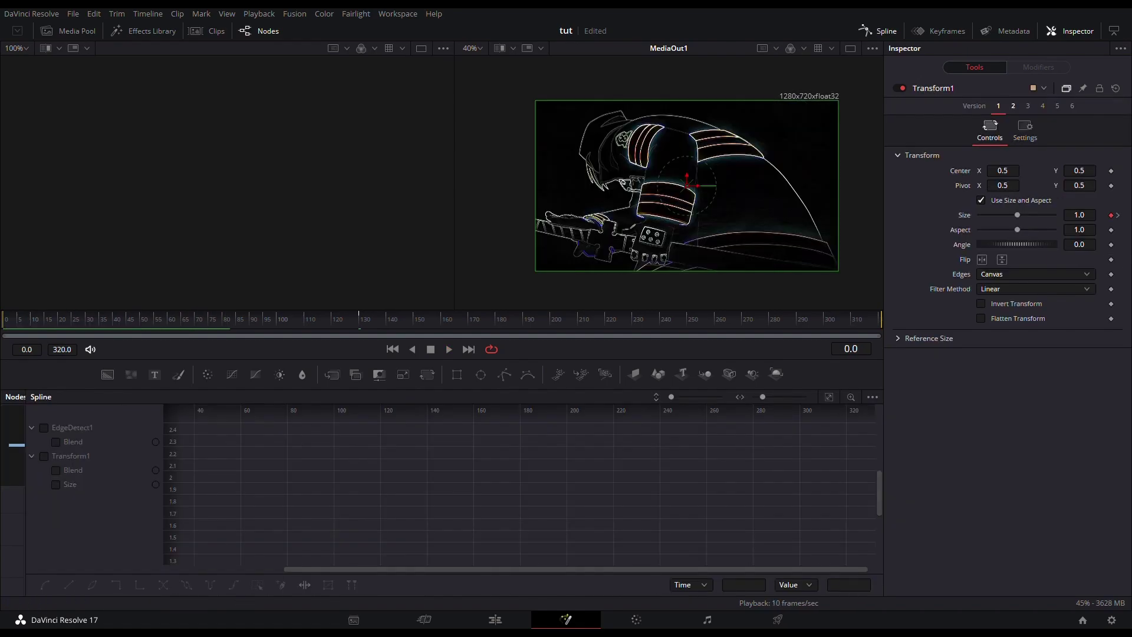
Display Transform1's Blend curve in the Spline editor and select its keyframe at frame 0.
{"action": "left_click", "coordinate": [56, 470]}
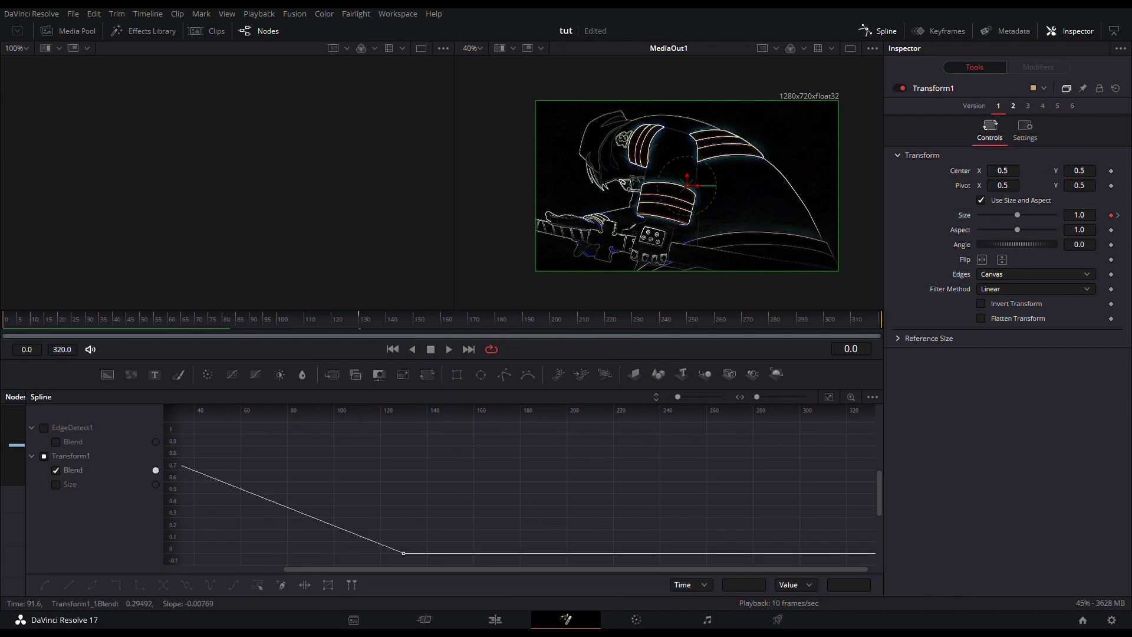
{"action": "left_click_drag", "start_coordinate": [354, 533], "coordinate": [474, 505]}
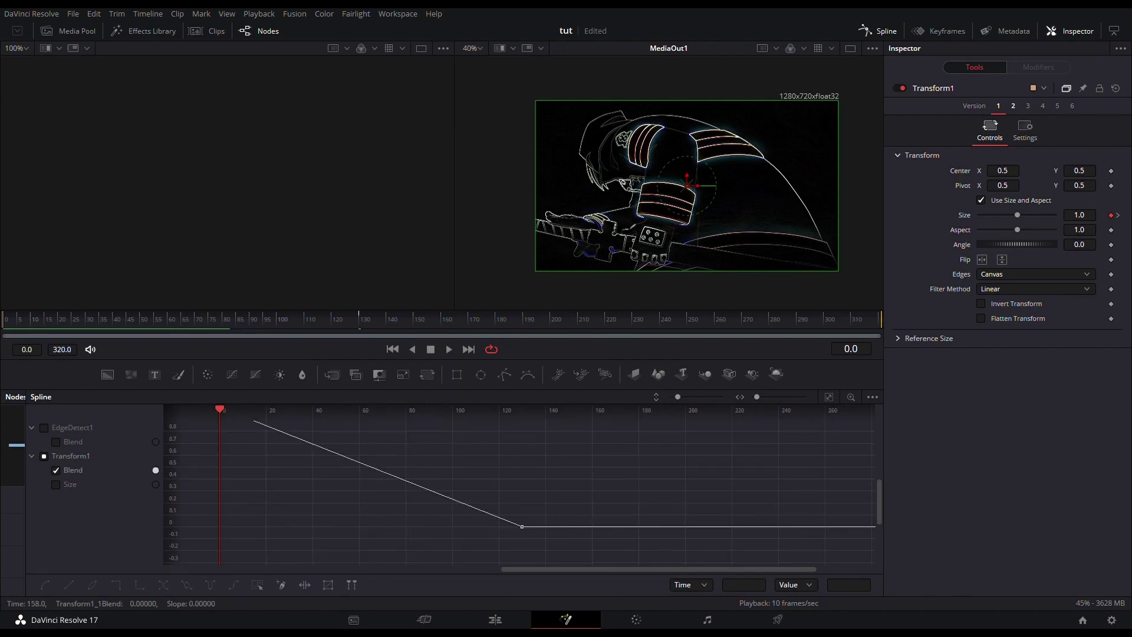
{"action": "left_click_drag", "start_coordinate": [353, 505], "coordinate": [667, 505]}
{"action": "scroll", "coordinate": [518, 484], "scroll_direction": "up", "scroll_amount": 4}
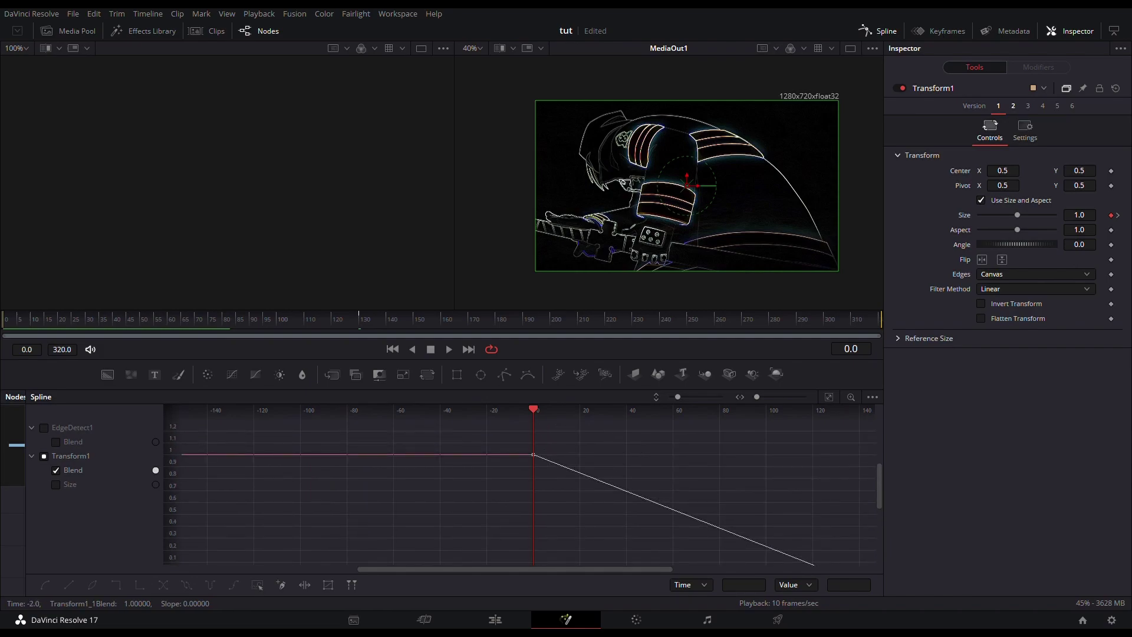
{"action": "left_click", "coordinate": [533, 454]}
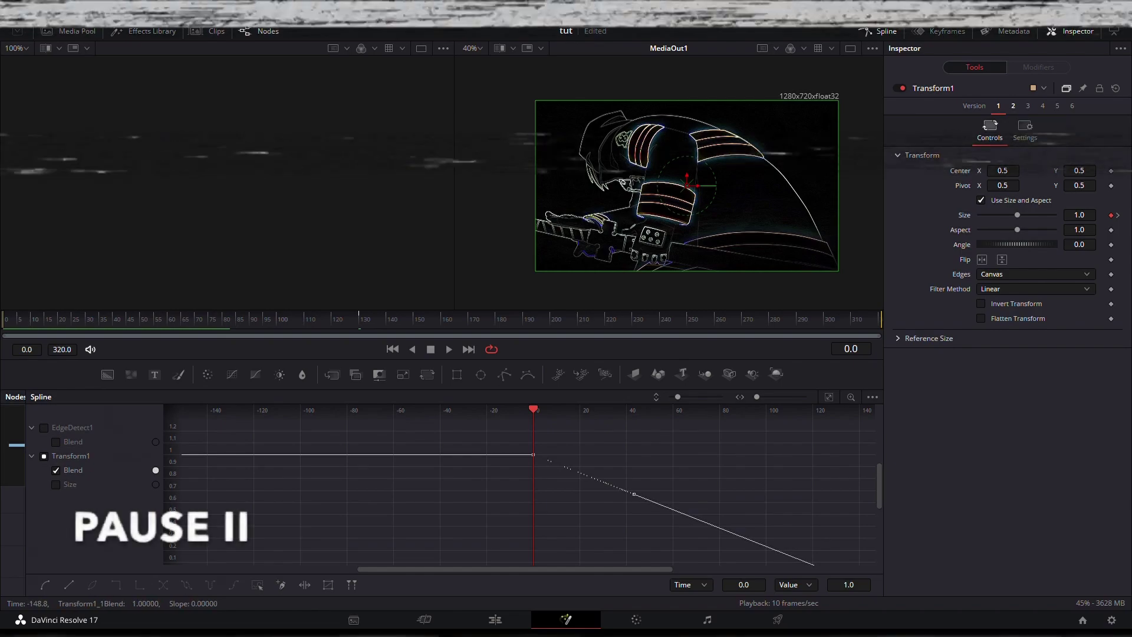
Display the EdgeDetect1 Blend and Transform1 Size curves as well and fit all curves in the Spline editor.
{"action": "left_click", "coordinate": [56, 442]}
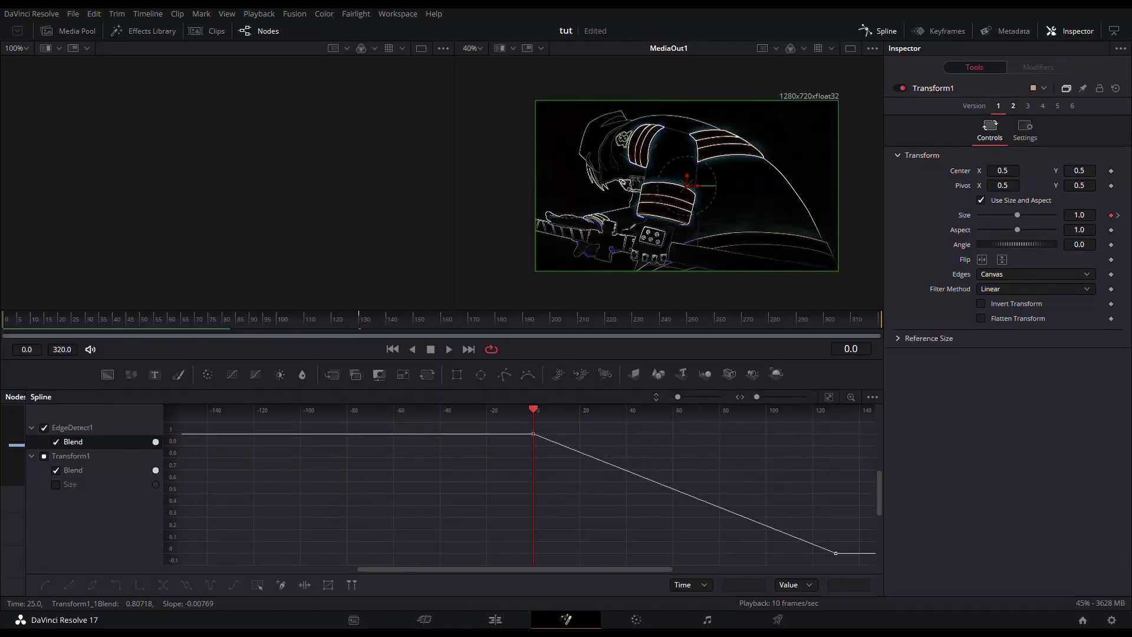
{"action": "scroll", "coordinate": [525, 485], "scroll_direction": "down", "scroll_amount": 3}
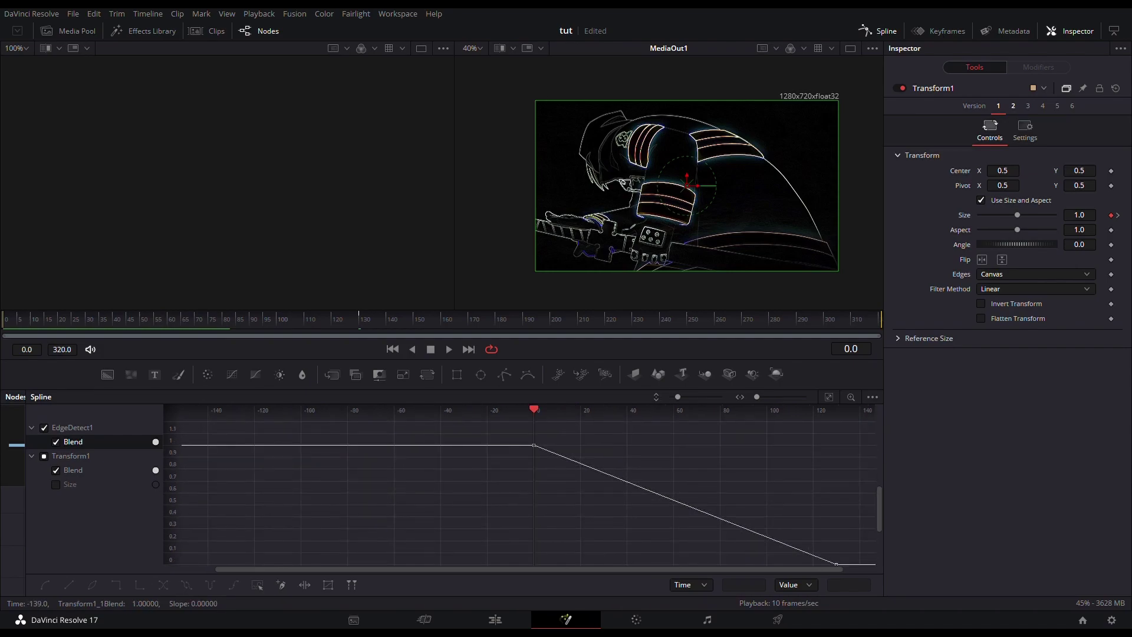
{"action": "left_click", "coordinate": [56, 485]}
{"action": "left_click", "coordinate": [829, 398]}
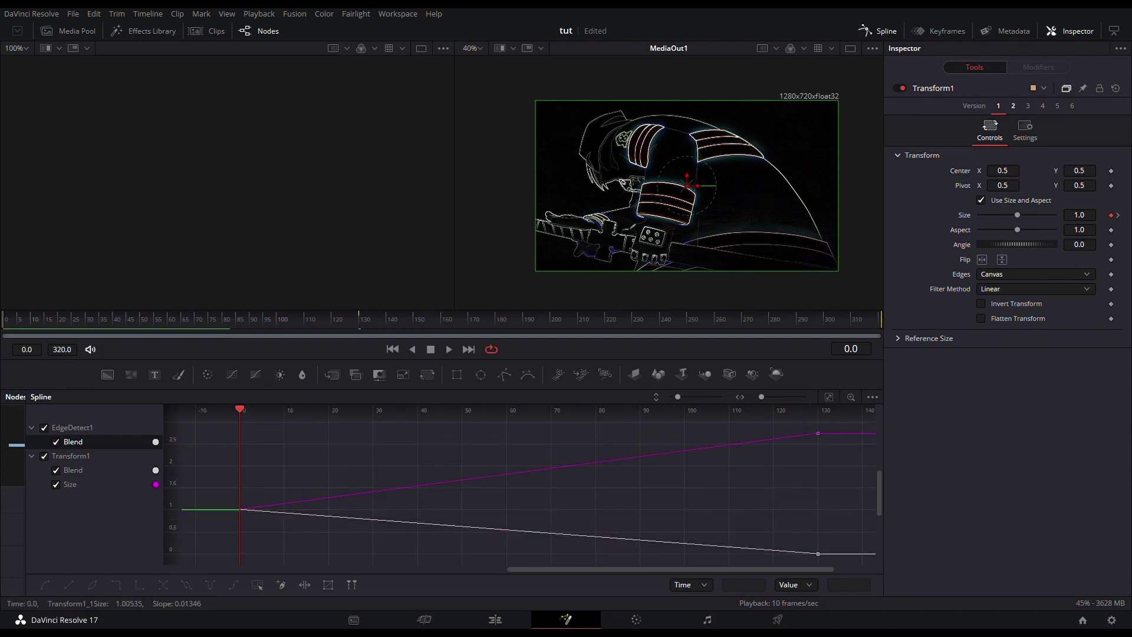
Hide both Blend curves in the Spline editor so that only Transform1's Size curve is shown.
{"action": "left_click", "coordinate": [56, 485]}
{"action": "left_click", "coordinate": [56, 484]}
{"action": "left_click", "coordinate": [56, 484]}
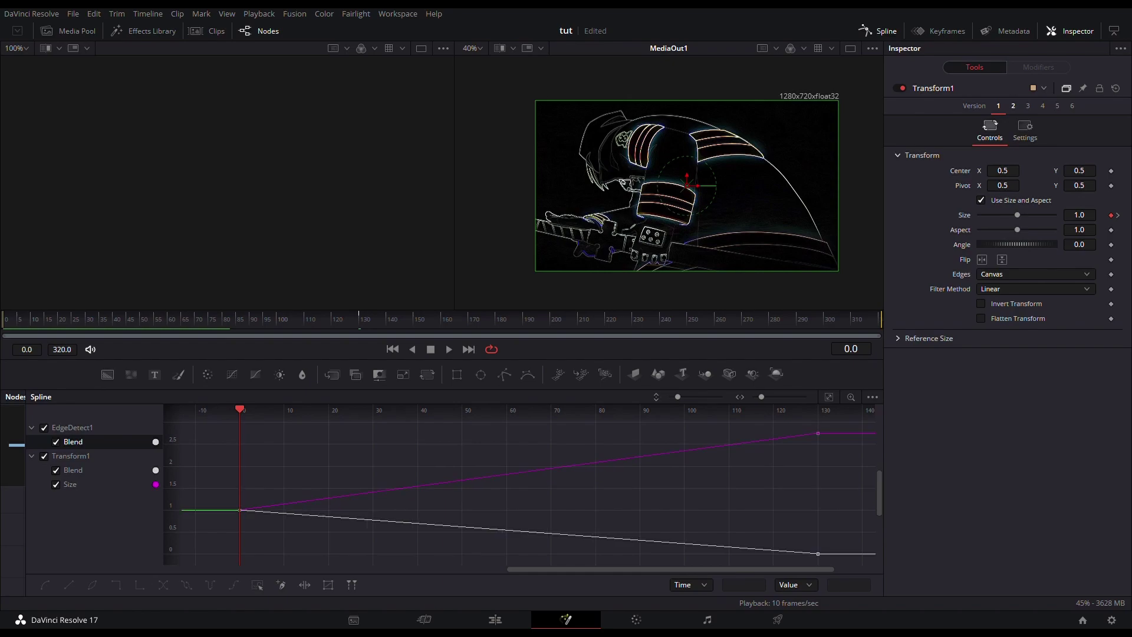
{"action": "left_click", "coordinate": [56, 470]}
{"action": "left_click", "coordinate": [56, 470]}
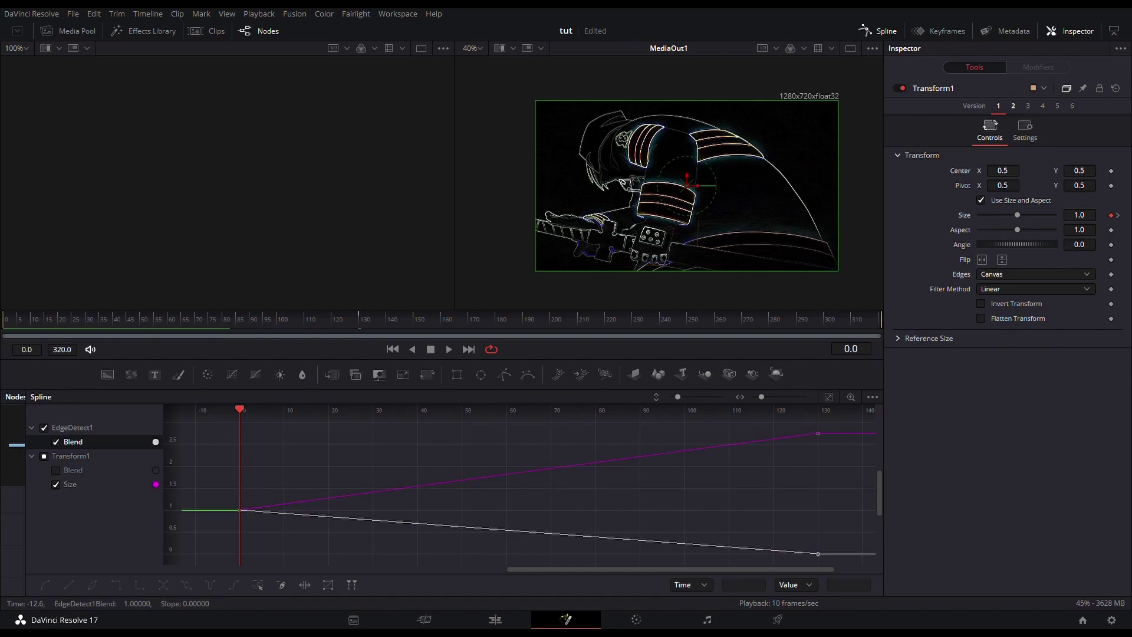
{"action": "left_click", "coordinate": [56, 441]}
{"action": "left_click", "coordinate": [56, 442]}
Ease the Size curve in and out by flattening the handles of its keyframes at frames 0 and 130.
{"action": "left_click", "coordinate": [240, 510]}
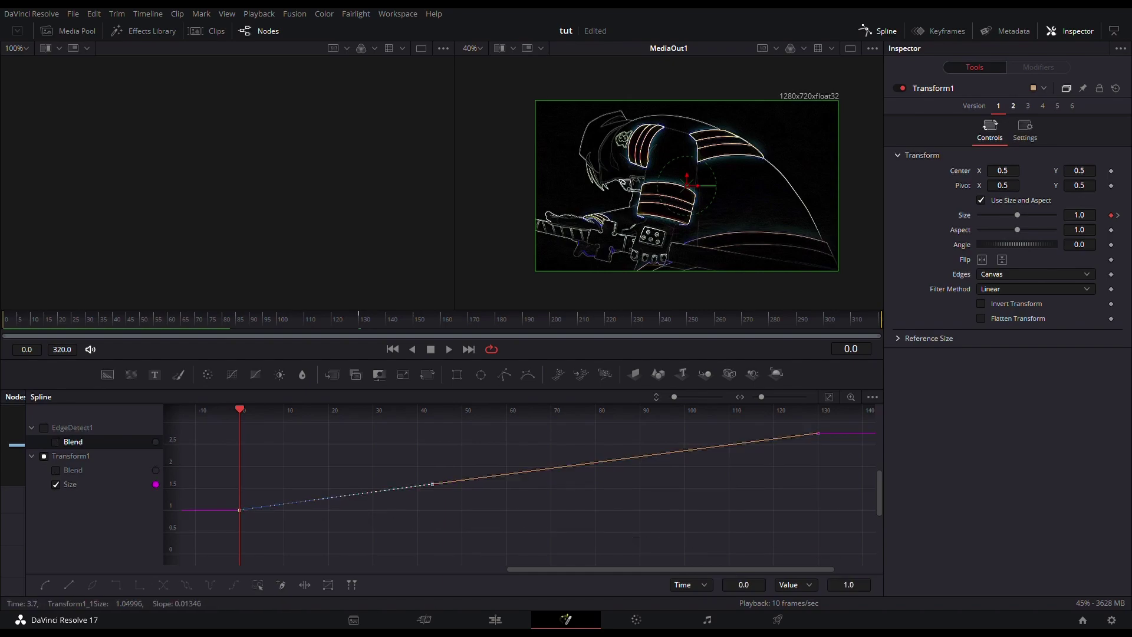
{"action": "left_click_drag", "start_coordinate": [432, 484], "coordinate": [541, 509]}
{"action": "left_click", "coordinate": [817, 433]}
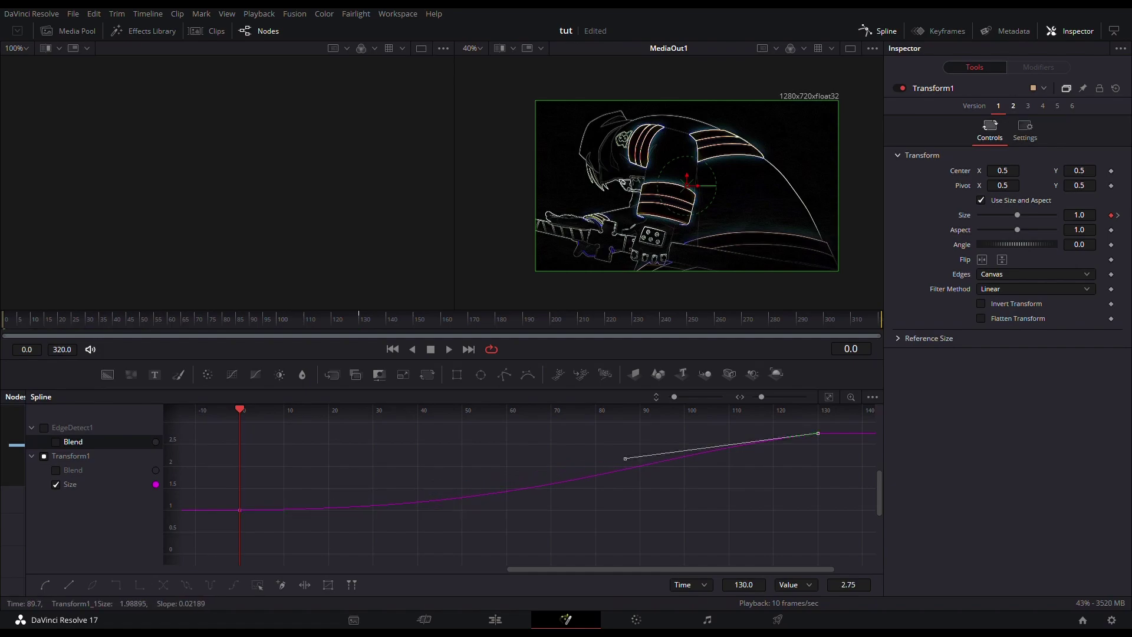
{"action": "left_click_drag", "start_coordinate": [627, 462], "coordinate": [613, 431]}
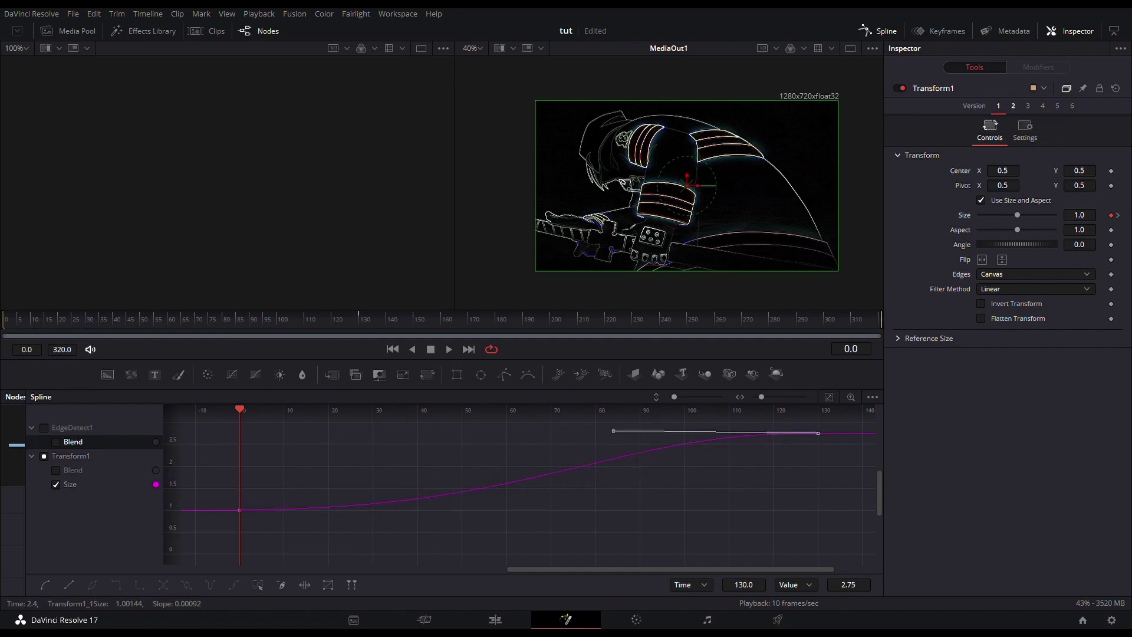
Lengthen the outgoing handle of the Size curve's keyframe at frame 0 for a smoother zoom, and play back the eased animation.
{"action": "left_click", "coordinate": [240, 509]}
{"action": "left_click_drag", "start_coordinate": [542, 508], "coordinate": [615, 505]}
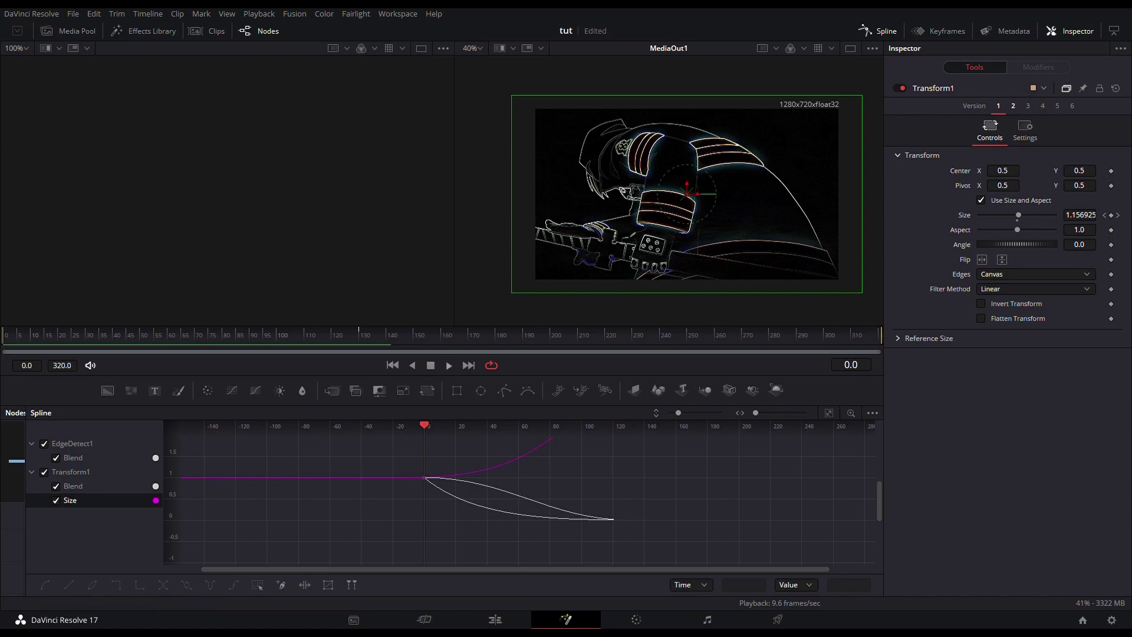
{"action": "key", "text": "space"}
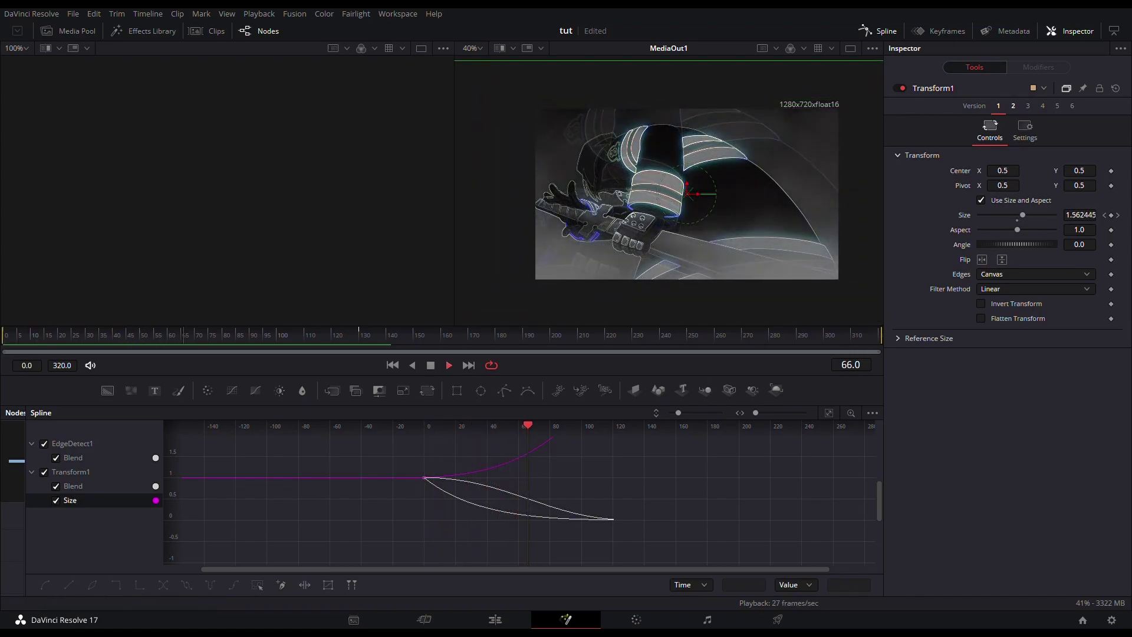
{"action": "key", "text": "space"}
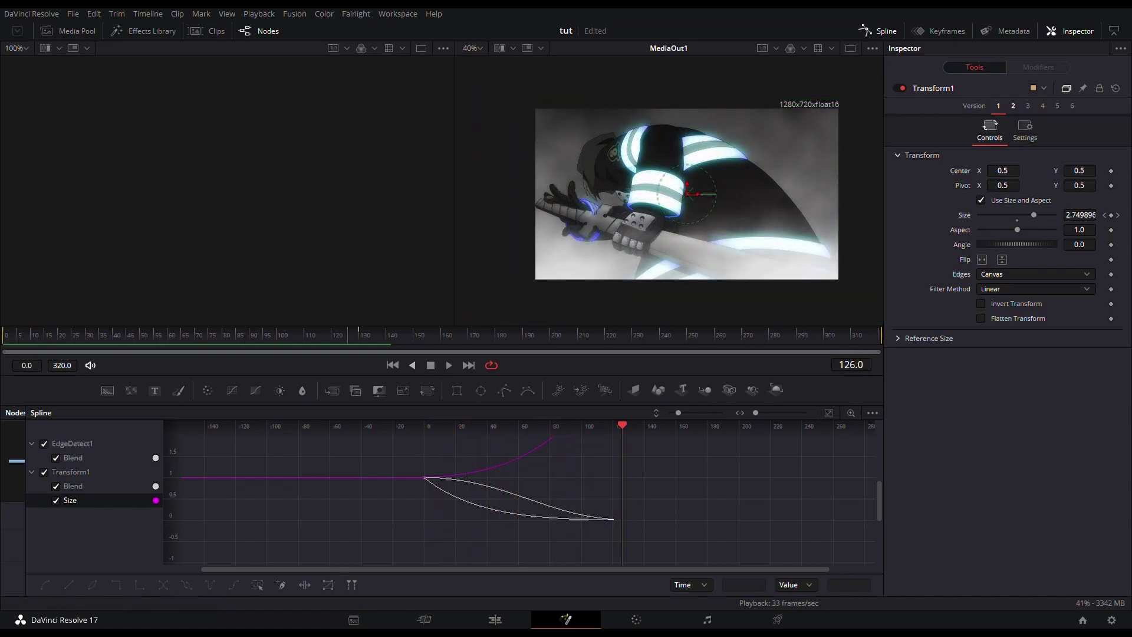
{"action": "key", "text": "space"}
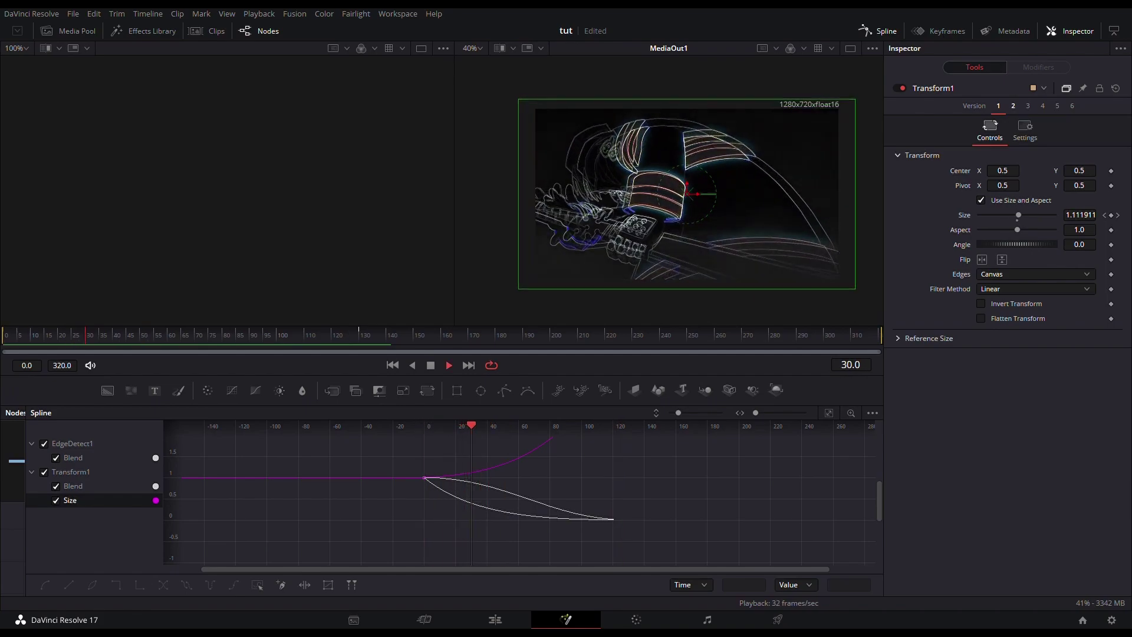
{"action": "key", "text": "space"}
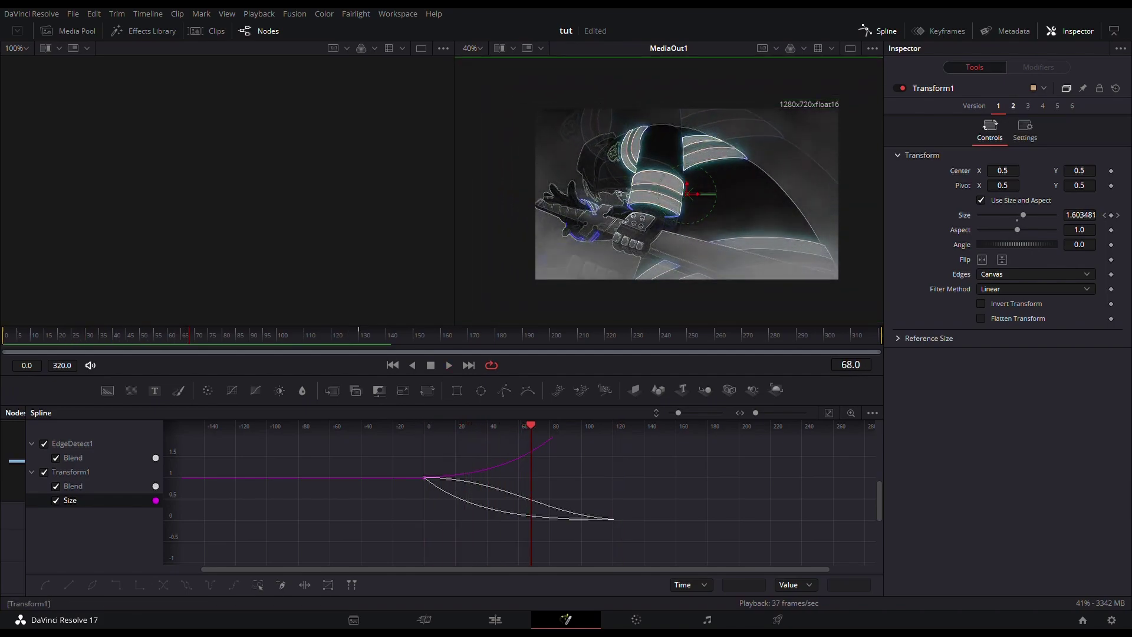
Close the Spline editor, set EdgeDetect1 to Grayscale Edges with Edge Mask Overlay disabled, and preview the result from the start.
{"action": "left_click", "coordinate": [878, 31]}
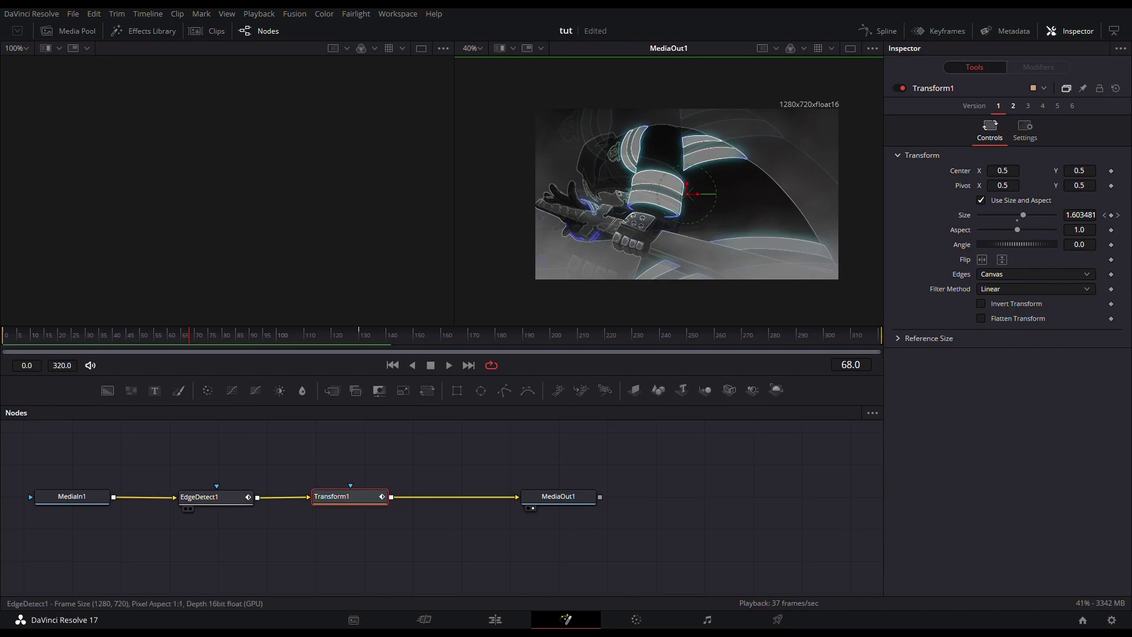
{"action": "left_click", "coordinate": [209, 496]}
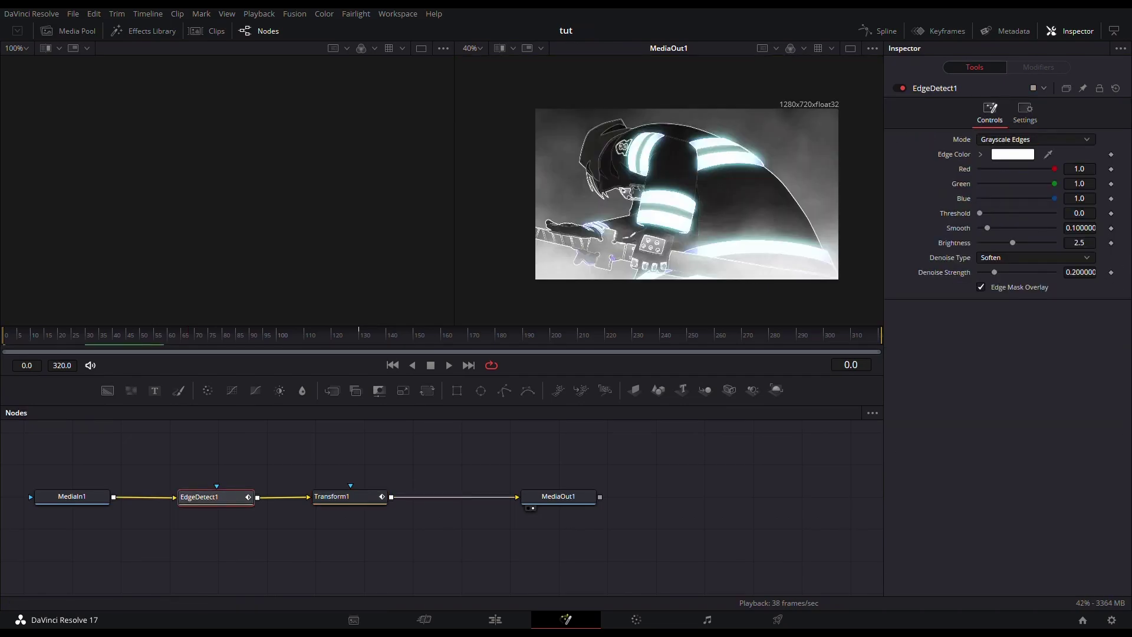
{"action": "left_click", "coordinate": [981, 287]}
{"action": "key", "text": "space"}
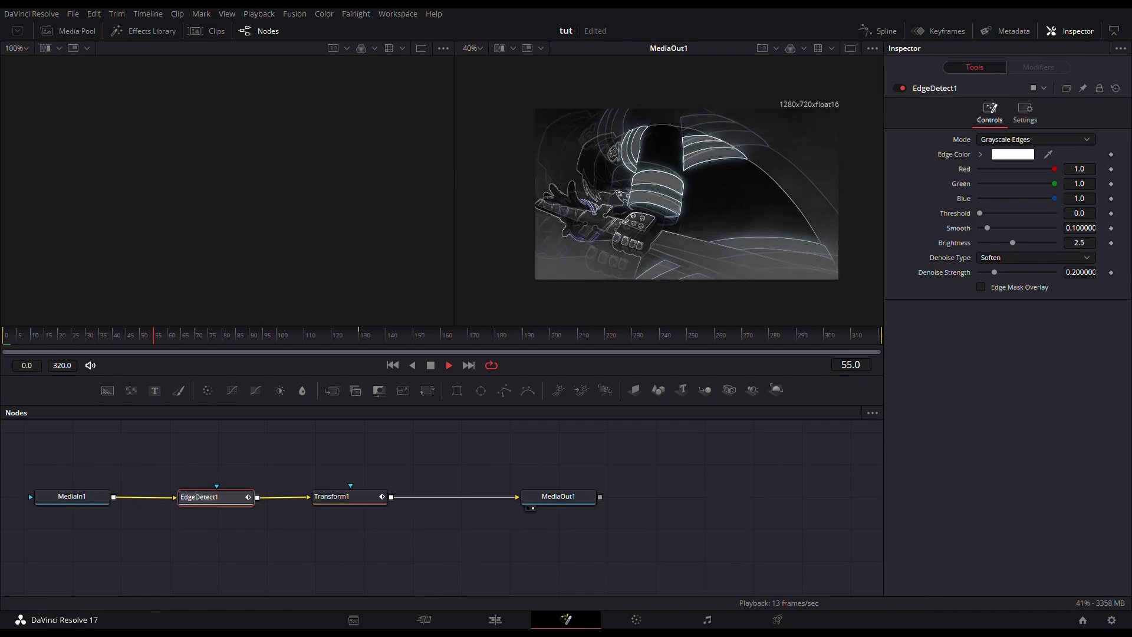
{"action": "key", "text": "space"}
{"action": "left_click_drag", "start_coordinate": [29, 335], "coordinate": [3, 335]}
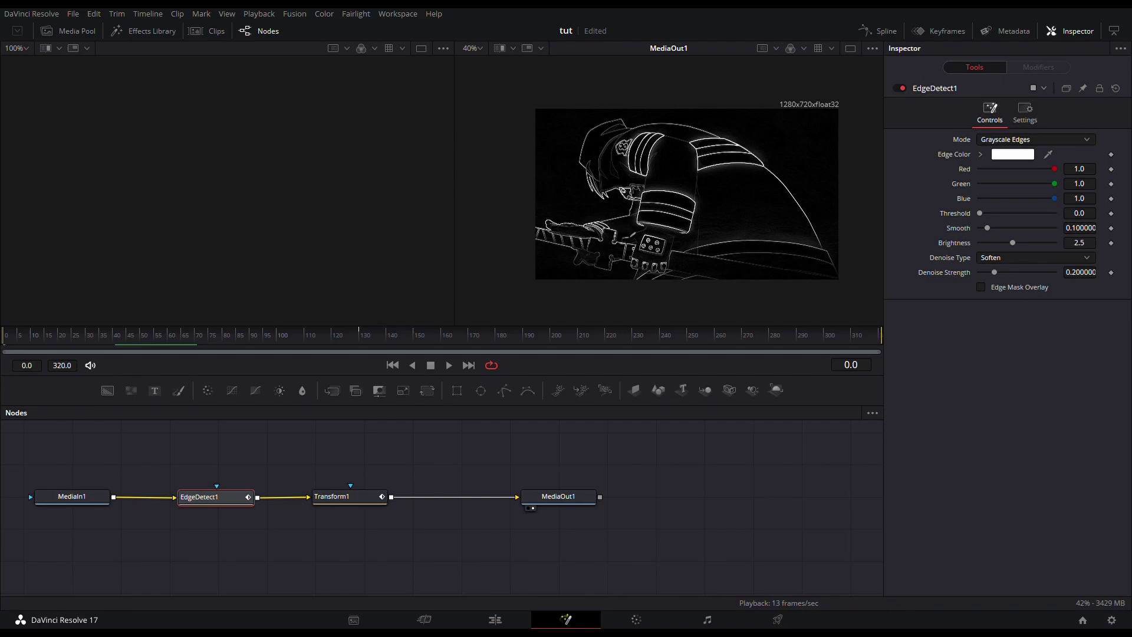
Add a Waviness node between EdgeDetect1 and Transform1, set its Scale to 43.3 and Strength to 33.1, and preview it.
{"action": "key", "text": "Return"}
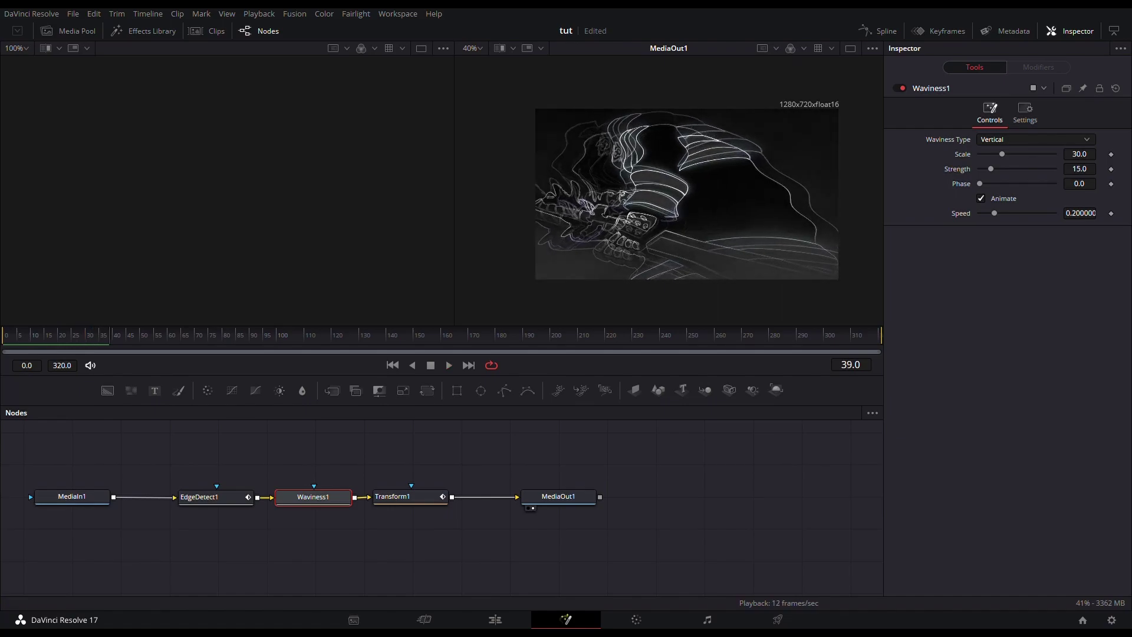
{"action": "left_click_drag", "start_coordinate": [109, 335], "coordinate": [13, 335]}
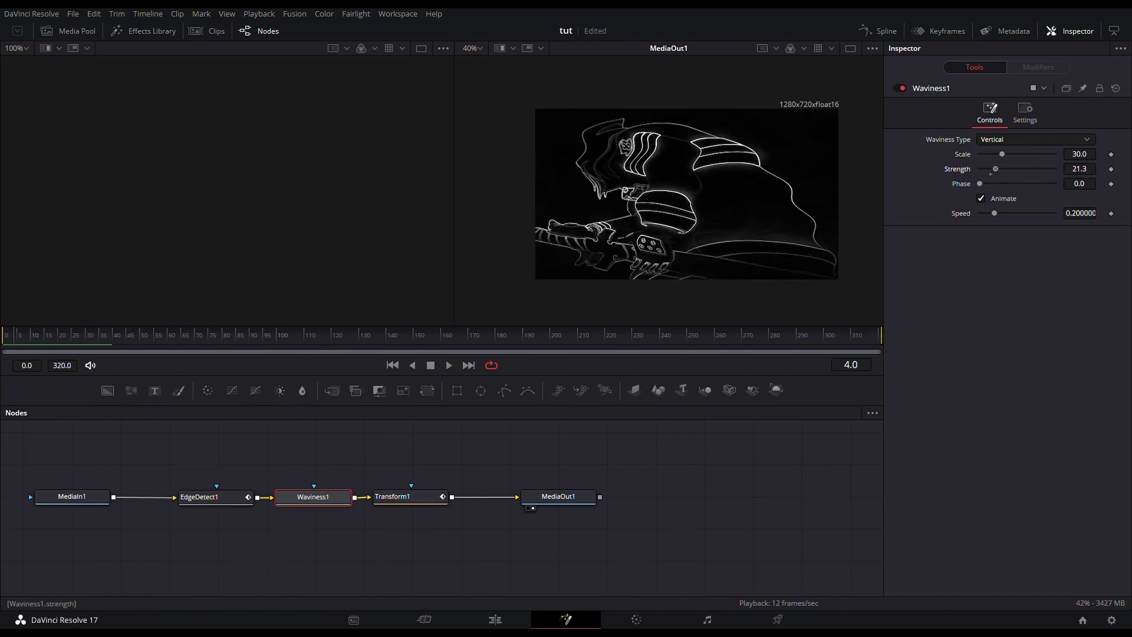
{"action": "mouse_move", "coordinate": [995, 169]}
{"action": "left_mouse_down"}
{"action": "mouse_move", "coordinate": [1012, 154]}
{"action": "mouse_move", "coordinate": [1004, 168]}
{"action": "left_mouse_up"}
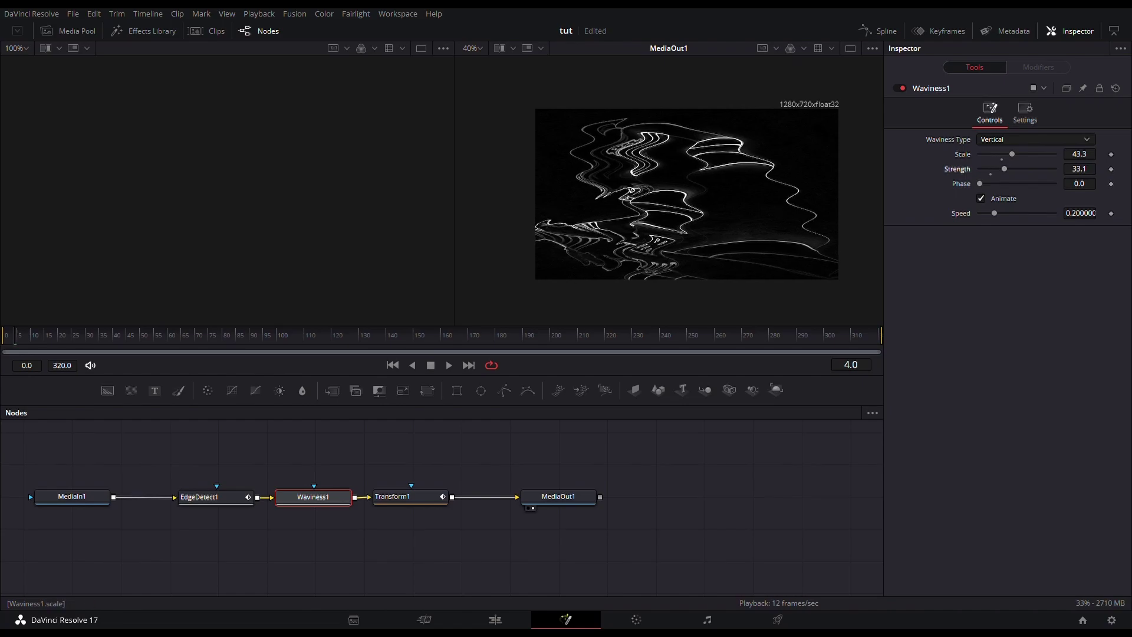
{"action": "key", "text": "space"}
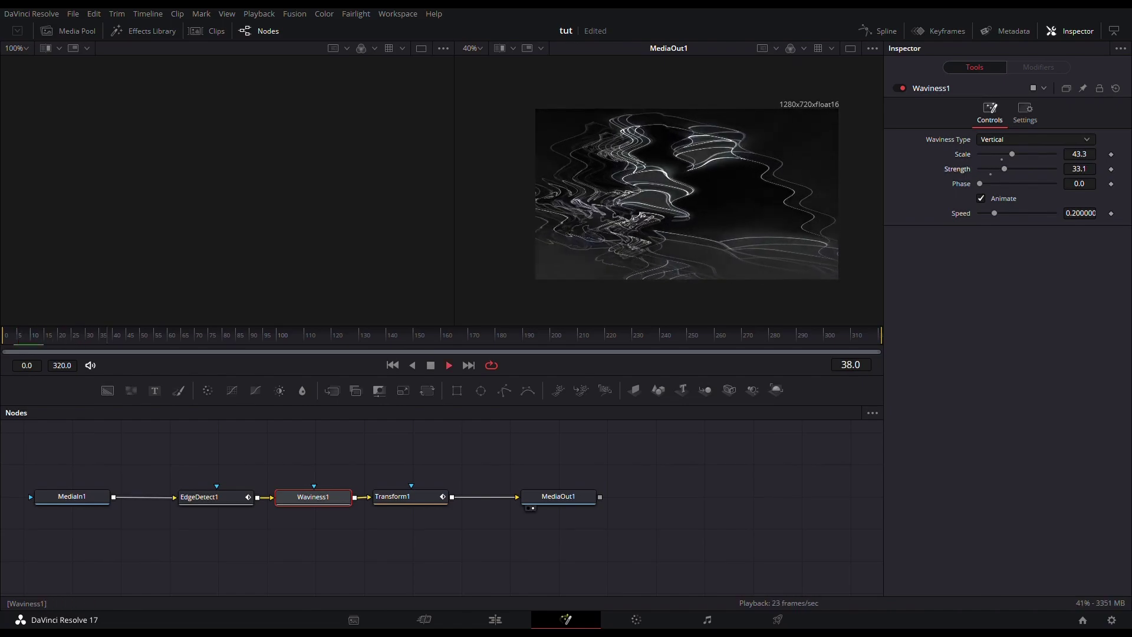
{"action": "key", "text": "space"}
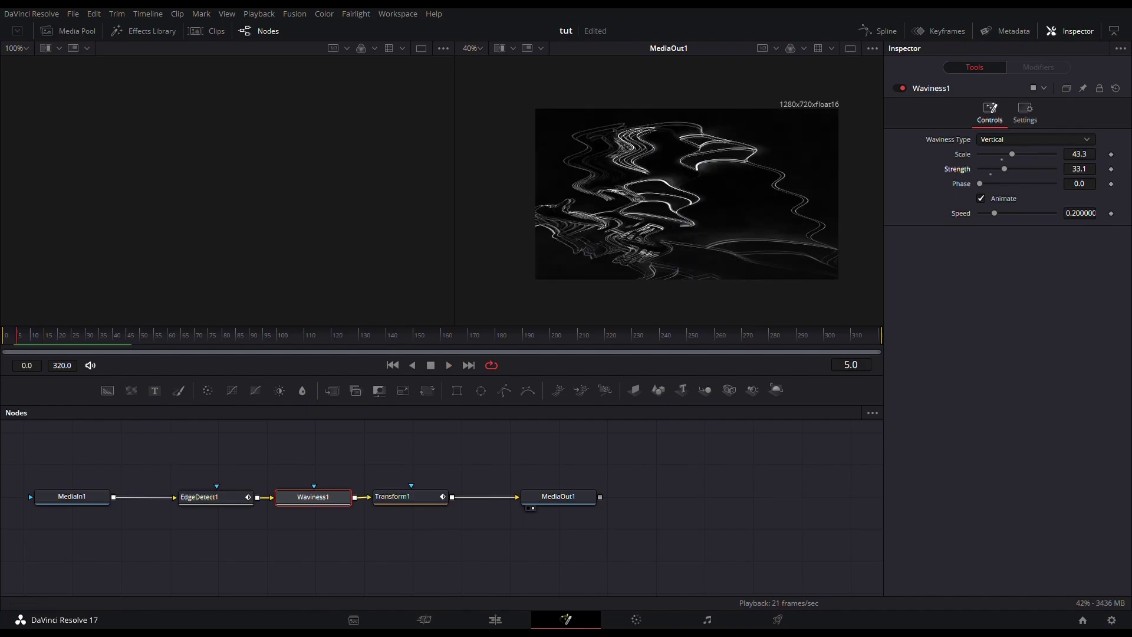
Keyframe Waviness1's Strength from 46.5 at frame 0 to 15.0 at frame 90.
{"action": "key", "text": "Home"}
{"action": "left_click_drag", "start_coordinate": [998, 168], "coordinate": [993, 169]}
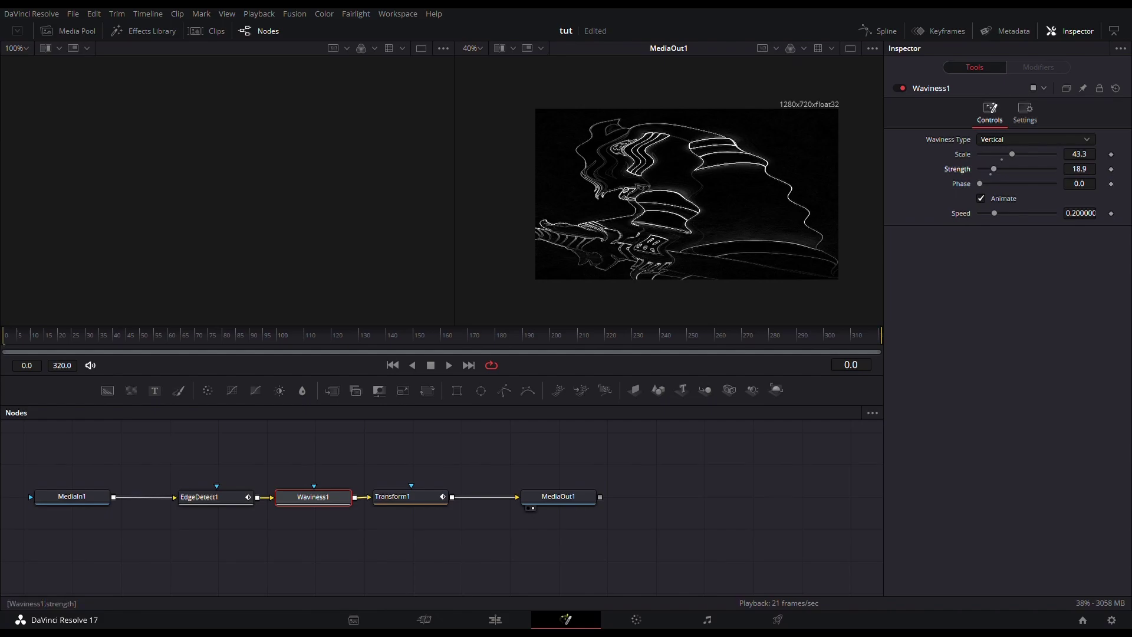
{"action": "left_click_drag", "start_coordinate": [994, 169], "coordinate": [1014, 168]}
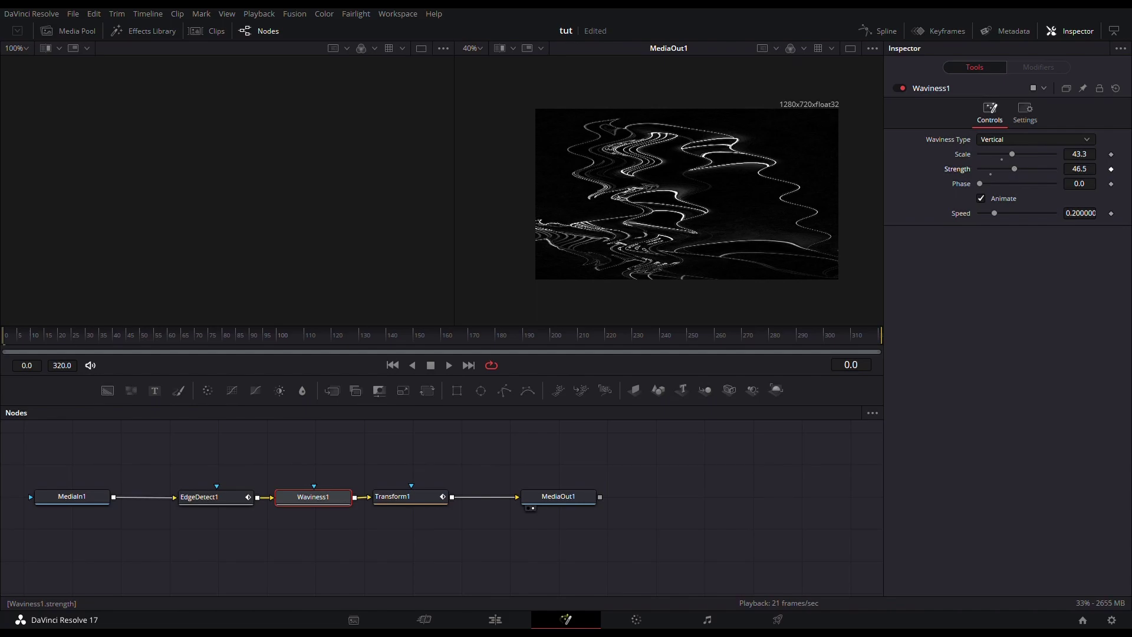
{"action": "left_click", "coordinate": [1110, 168]}
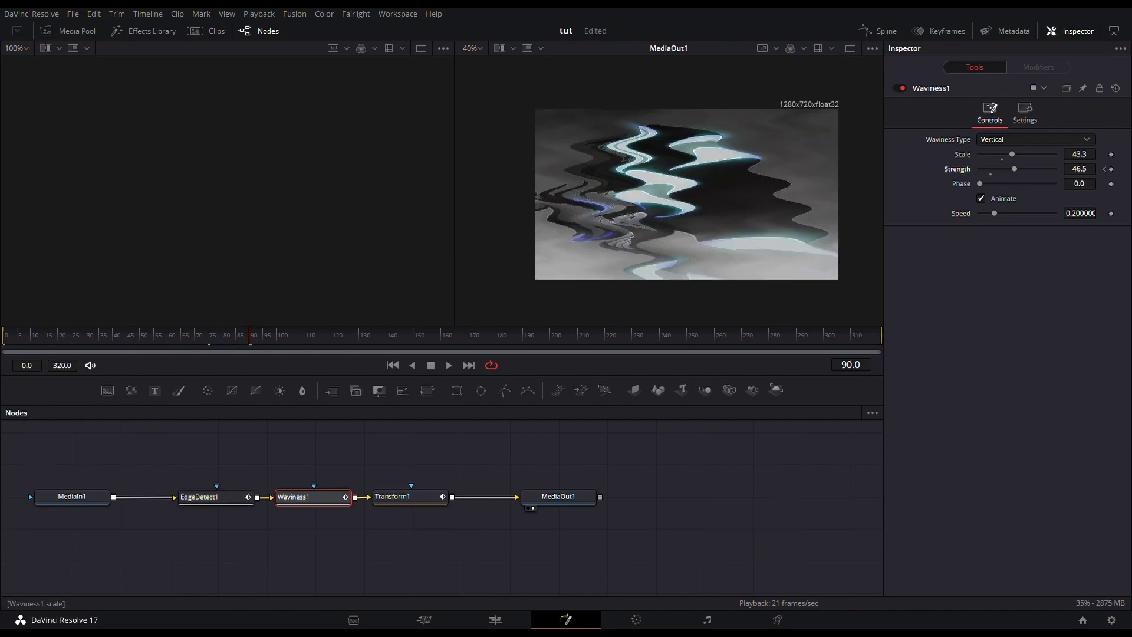
{"action": "left_click", "coordinate": [990, 174]}
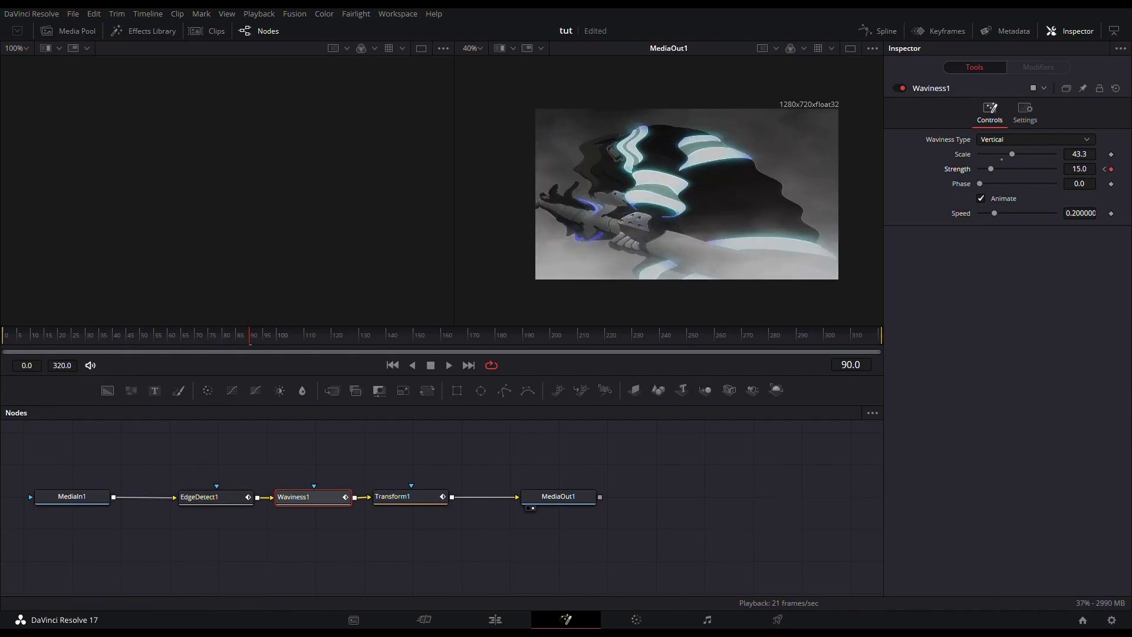
Return to frame 0 and set Waviness1's Scale to 35.
{"action": "key", "text": "Home"}
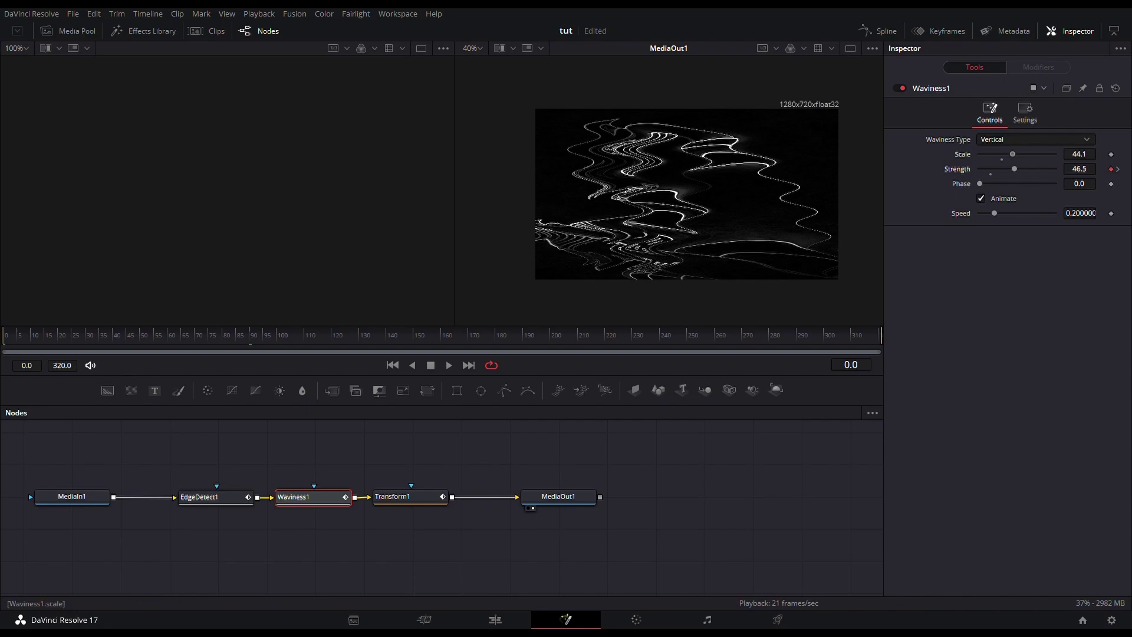
{"action": "left_click_drag", "start_coordinate": [1013, 153], "coordinate": [1058, 154]}
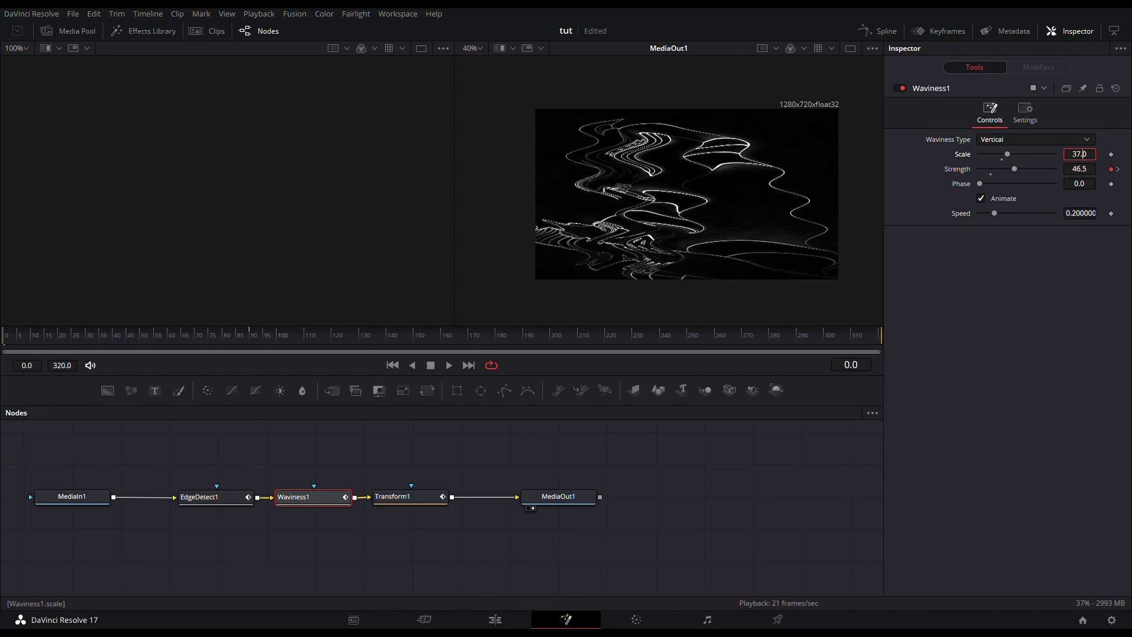
{"action": "key", "text": "BackSpace"}
{"action": "key", "text": "BackSpace"}
{"action": "type", "text": "5"}
{"action": "key", "text": "Return"}
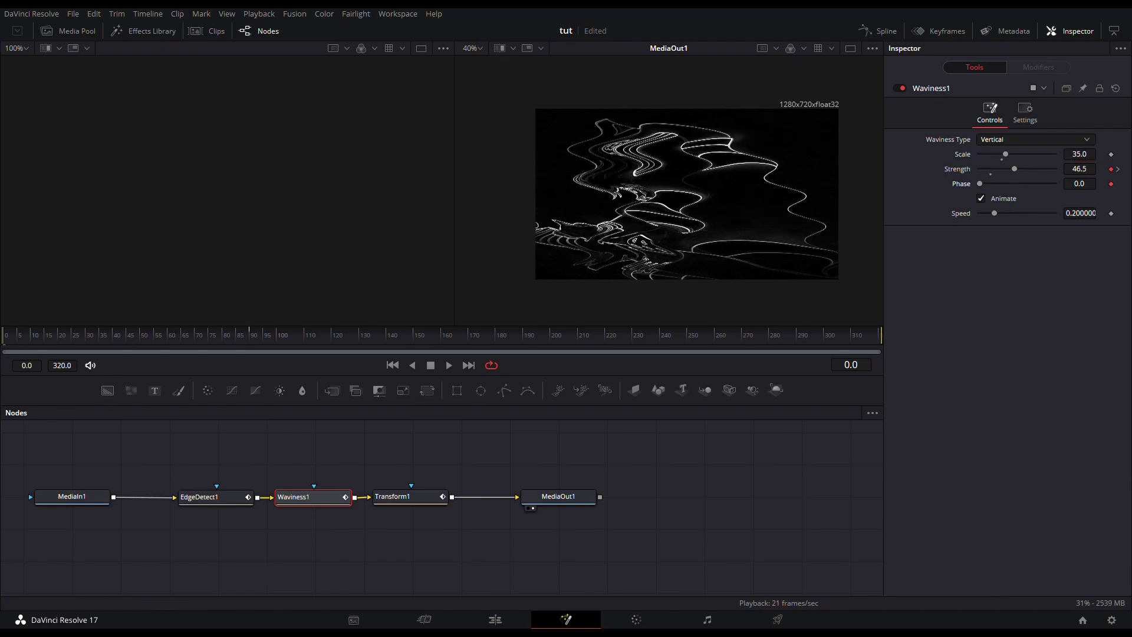
Keyframe Waviness1's Phase from 0.0 at frame 0 to about 0.37 at frame 130, the frame of Transform1's last Size keyframe.
{"action": "left_click_drag", "start_coordinate": [253, 335], "coordinate": [314, 335]}
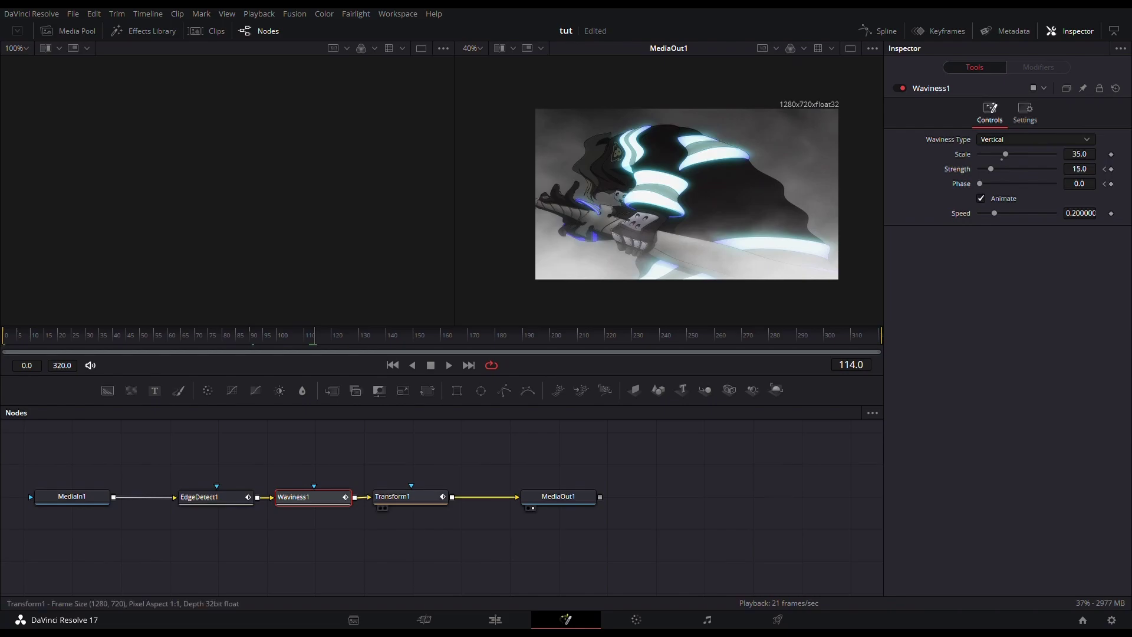
{"action": "left_click", "coordinate": [407, 497]}
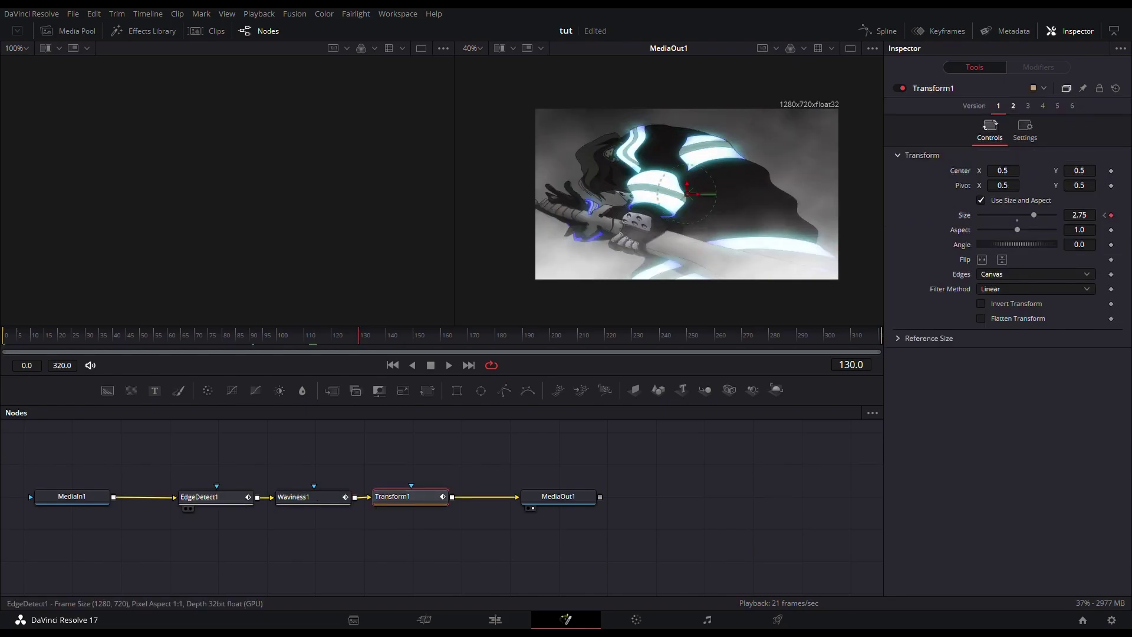
{"action": "left_click", "coordinate": [216, 496]}
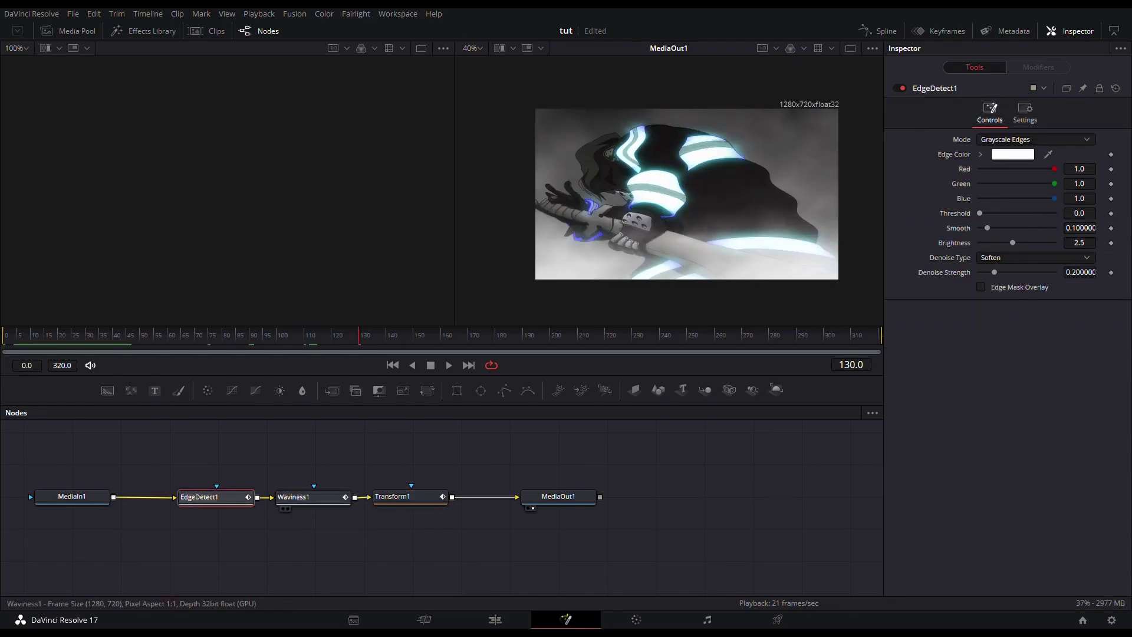
{"action": "left_click", "coordinate": [300, 498]}
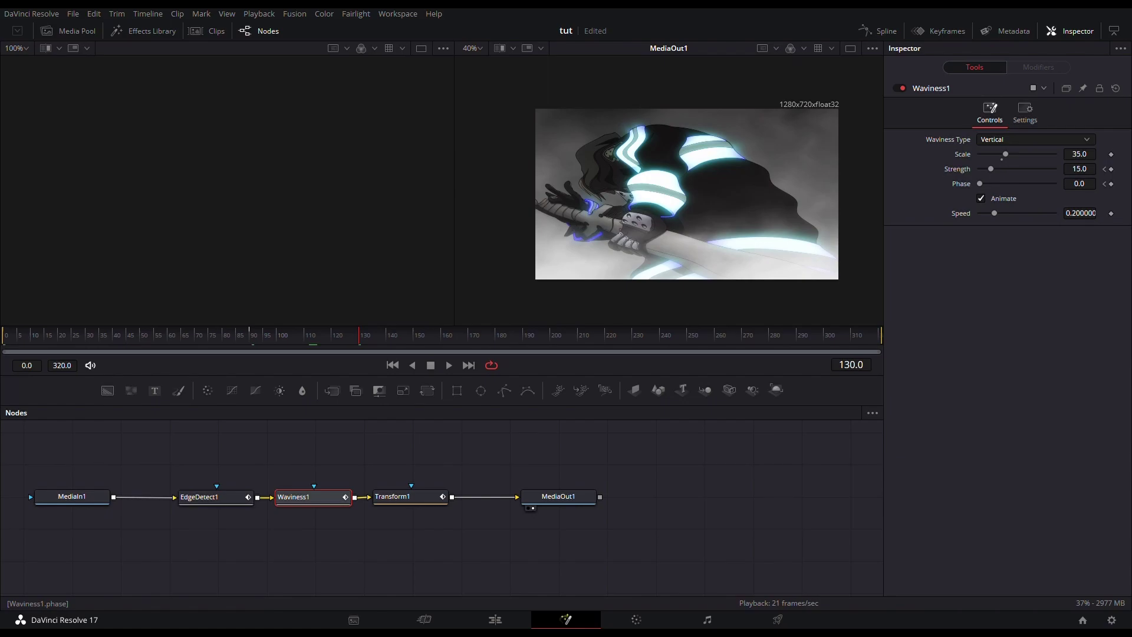
{"action": "left_click_drag", "start_coordinate": [980, 184], "coordinate": [1007, 184]}
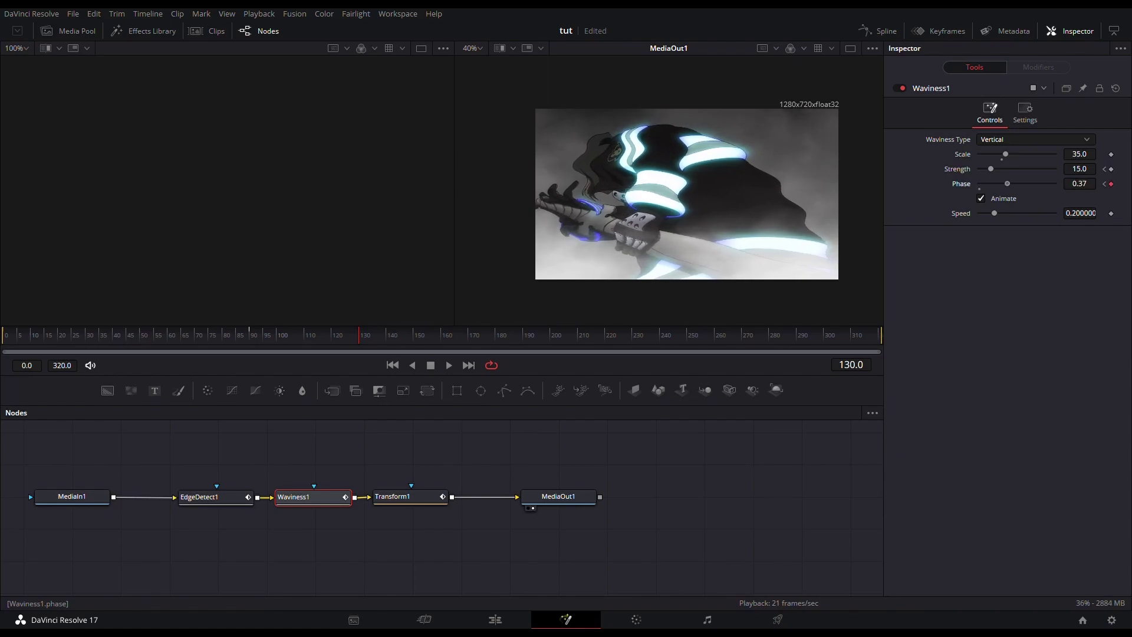
{"action": "left_click", "coordinate": [1089, 183]}
{"action": "key", "text": "Return"}
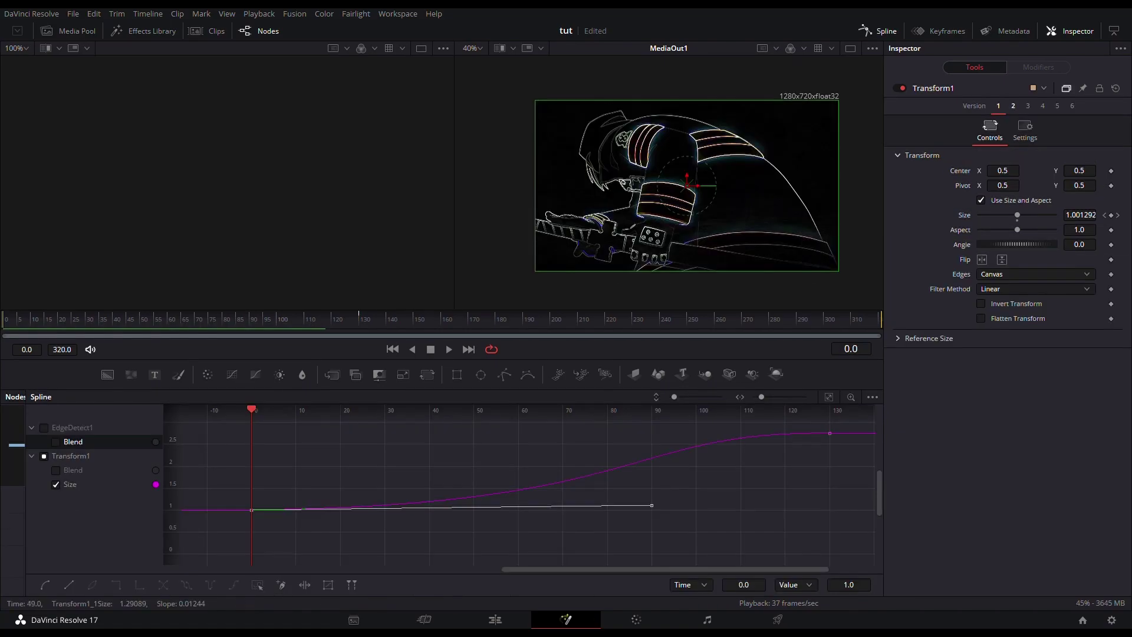
Play back the zoom with Transform1's Size curve displayed and return the playhead to frame 0.
{"action": "key", "text": "space"}
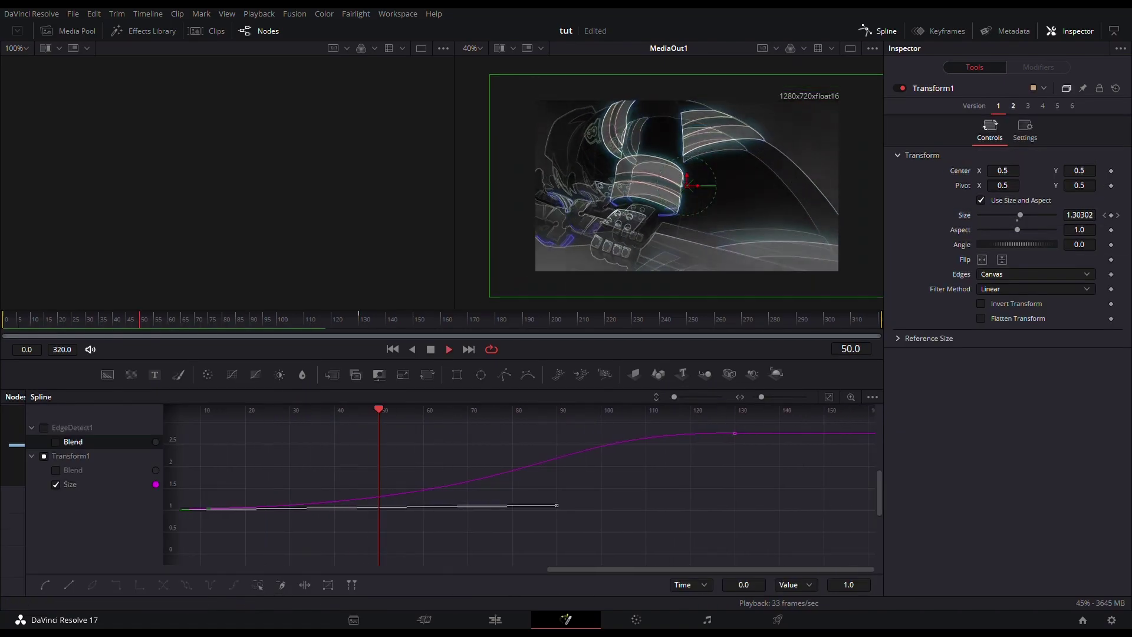
{"action": "key", "text": "space"}
{"action": "left_click_drag", "start_coordinate": [167, 319], "coordinate": [3, 319]}
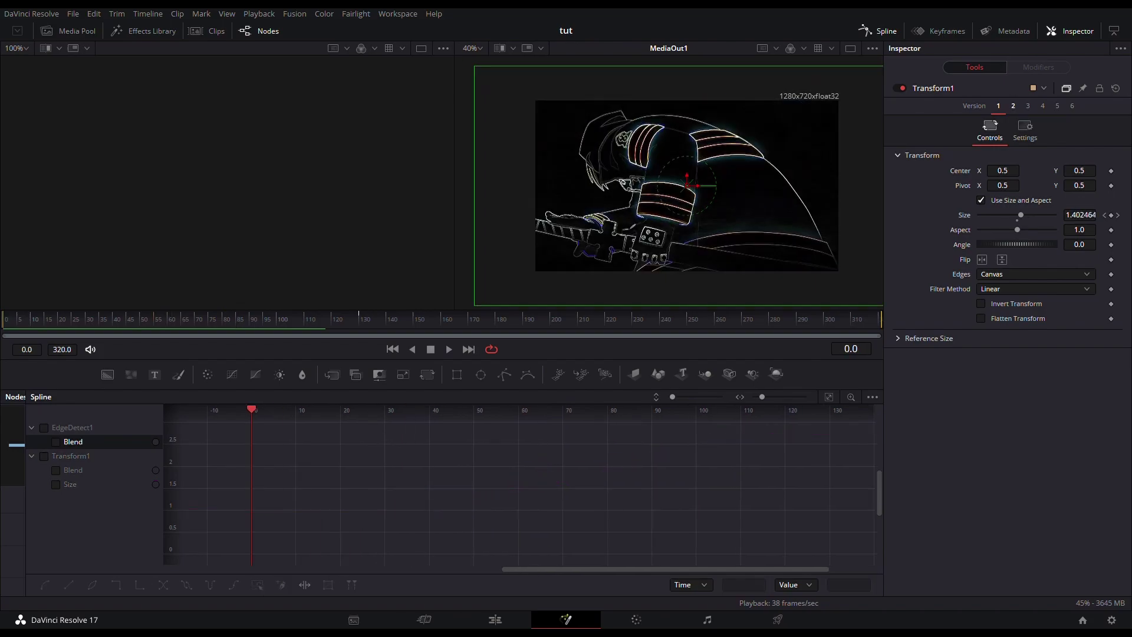
Display only the Transform1 and EdgeDetect1 Blend curves in the Spline editor and fit them in the graph.
{"action": "left_click", "coordinate": [56, 470]}
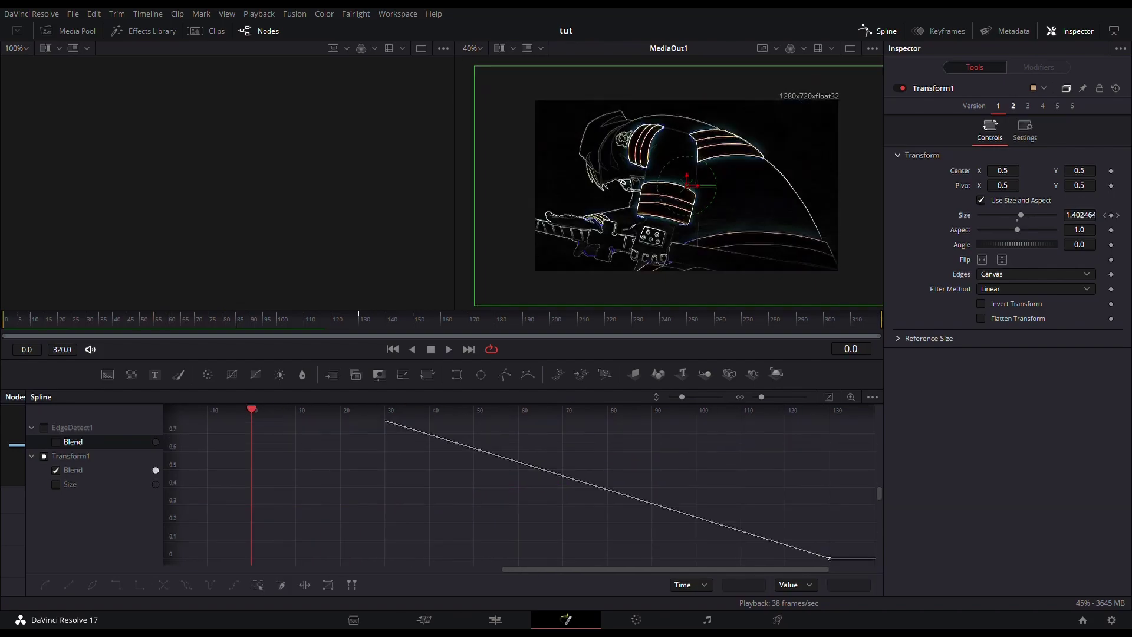
{"action": "left_click", "coordinate": [56, 443]}
{"action": "key", "text": "ctrl+f"}
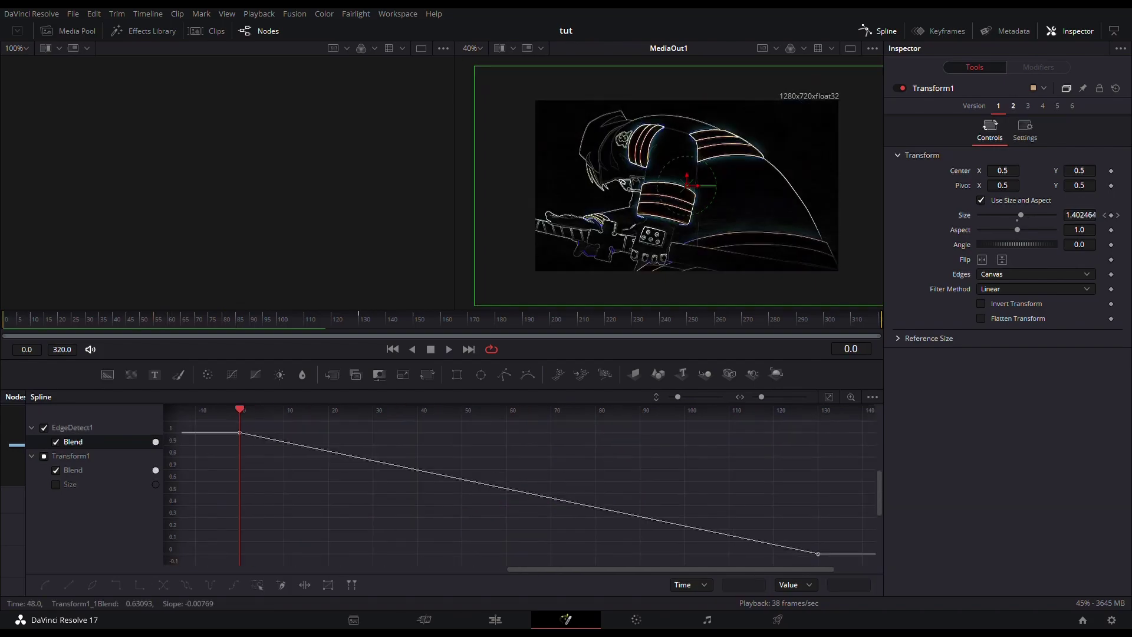
Bend Transform1's Blend curve into a fast initial fall by pulling the handle of its frame 0 keyframe steeply downward.
{"action": "left_click", "coordinate": [239, 432]}
{"action": "left_click_drag", "start_coordinate": [432, 473], "coordinate": [402, 553]}
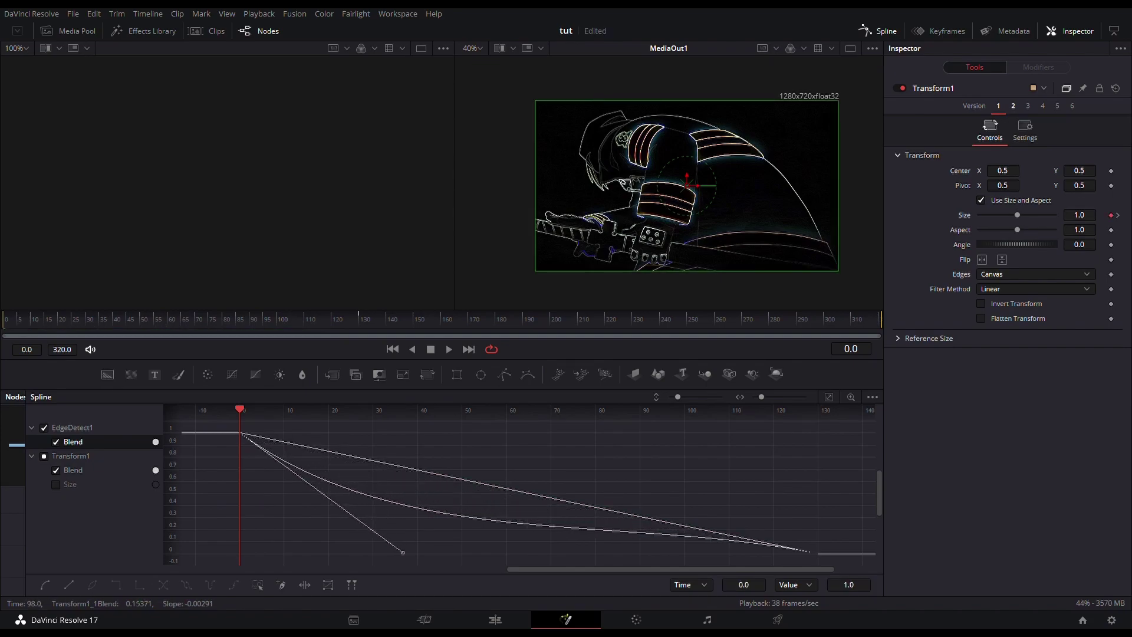
{"action": "left_click_drag", "start_coordinate": [300, 472], "coordinate": [417, 476]}
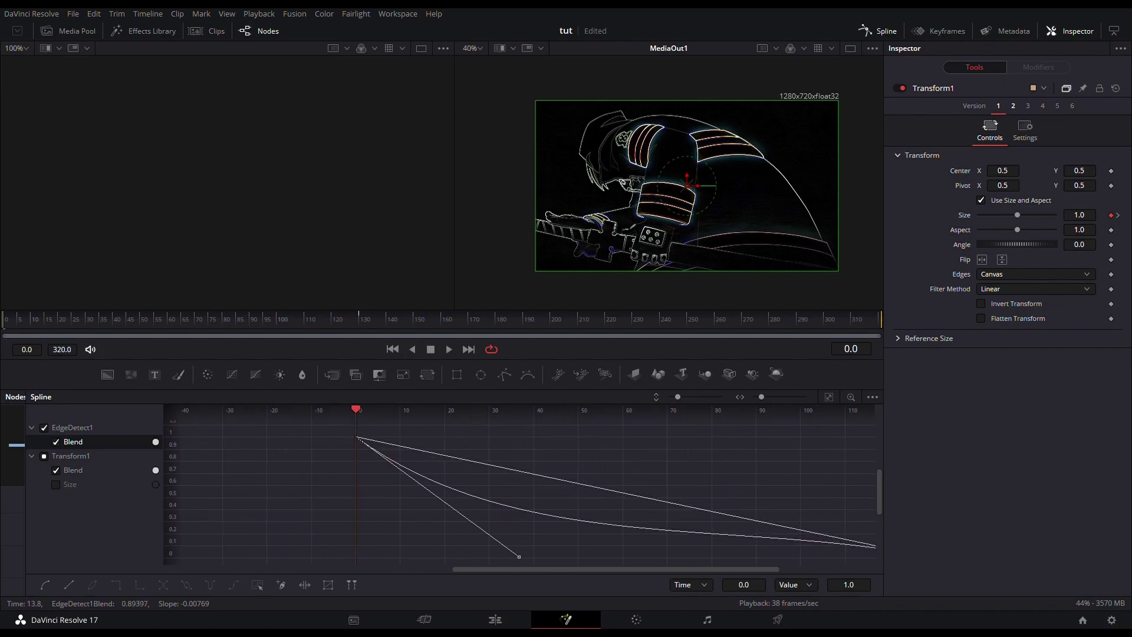
Show only EdgeDetect1's Blend curve and bend it into a fast initial fall by pulling its frame 0 keyframe handle steeply downward.
{"action": "left_click", "coordinate": [56, 471]}
{"action": "left_click", "coordinate": [56, 471]}
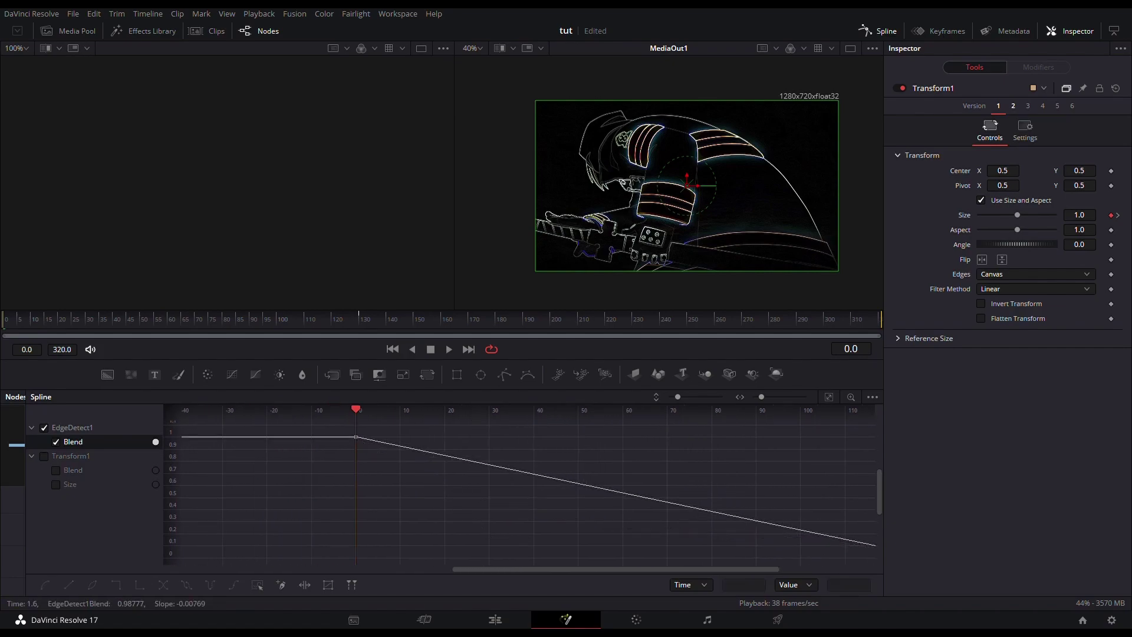
{"action": "left_click", "coordinate": [356, 437]}
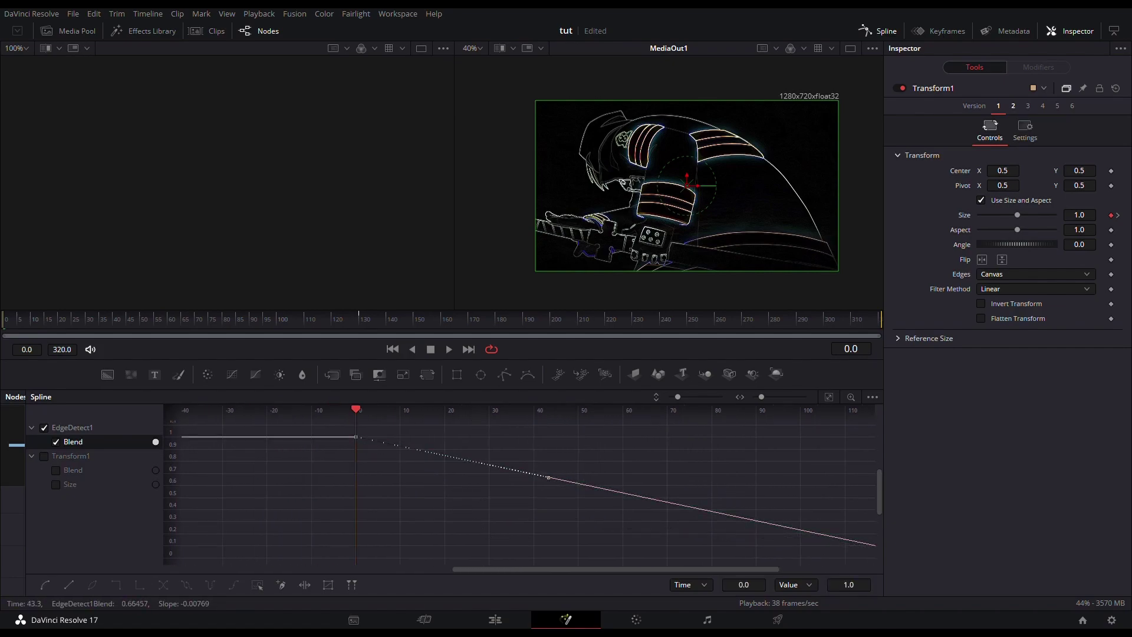
{"action": "left_click_drag", "start_coordinate": [548, 478], "coordinate": [517, 552]}
Ease the end of EdgeDetect1's Blend curve by pulling the handle of its frame 130 keyframe level with the zero line.
{"action": "scroll", "coordinate": [522, 507], "scroll_direction": "right", "scroll_amount": 5}
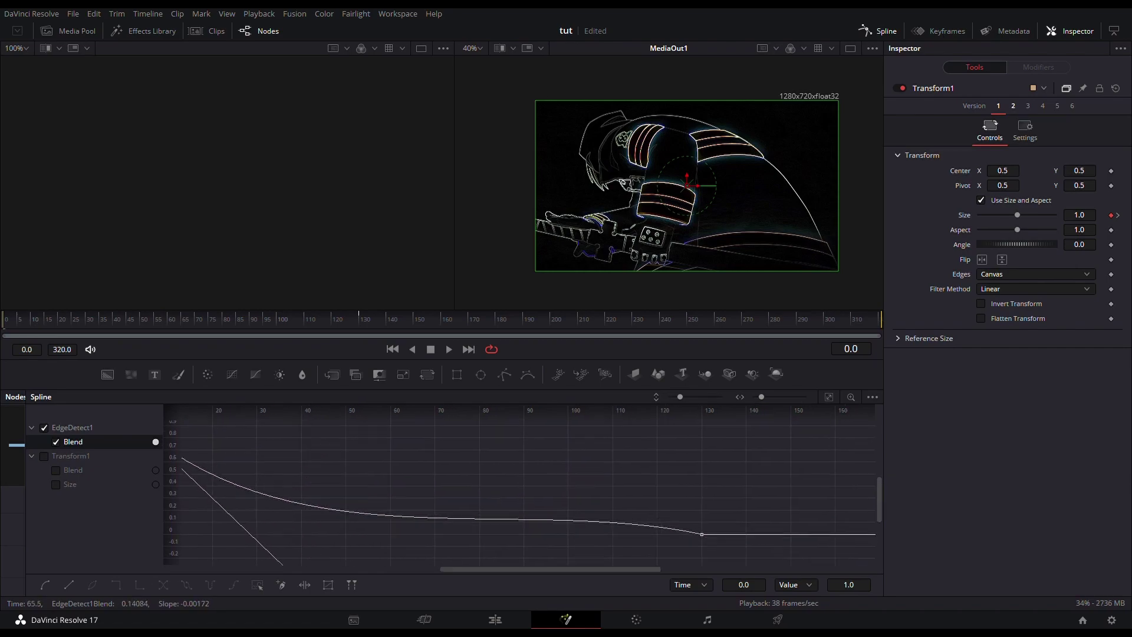
{"action": "scroll", "coordinate": [520, 485], "scroll_direction": "right", "scroll_amount": 1}
{"action": "left_click", "coordinate": [668, 519]}
{"action": "left_click_drag", "start_coordinate": [476, 479], "coordinate": [382, 511]}
{"action": "scroll", "coordinate": [520, 485], "scroll_direction": "left", "scroll_amount": 4}
{"action": "scroll", "coordinate": [519, 485], "scroll_direction": "up", "scroll_amount": 3}
{"action": "left_click", "coordinate": [267, 461]}
{"action": "scroll", "coordinate": [416, 485], "scroll_direction": "down", "scroll_amount": 3}
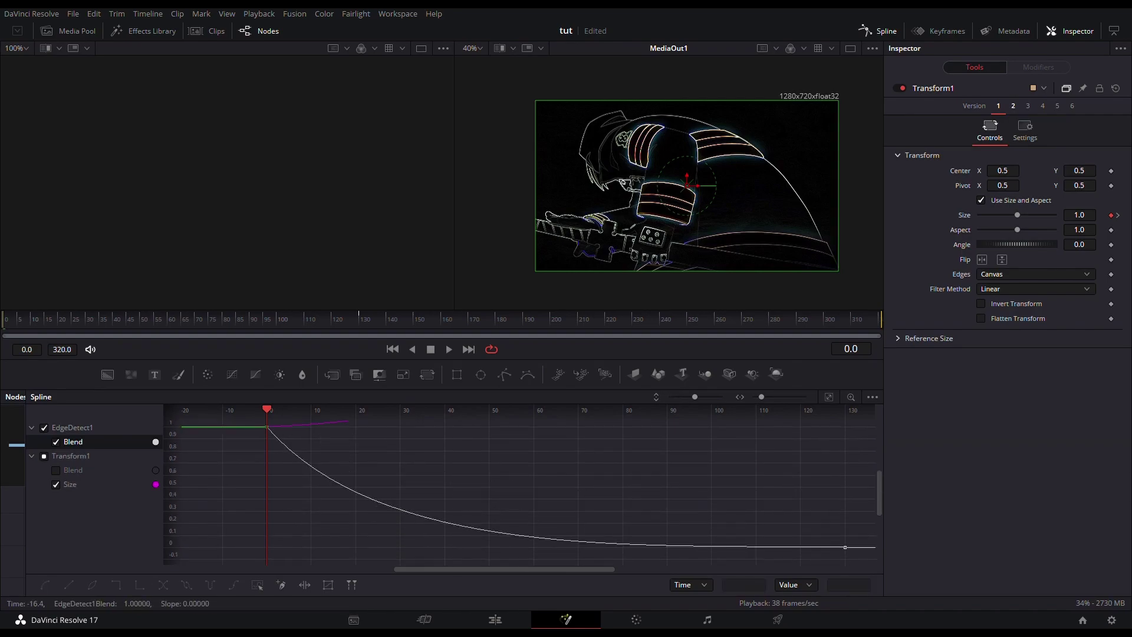
Show Transform1's Blend curve alongside EdgeDetect1's with Size hidden and compare how both curves end at frame 130.
{"action": "left_click", "coordinate": [55, 470]}
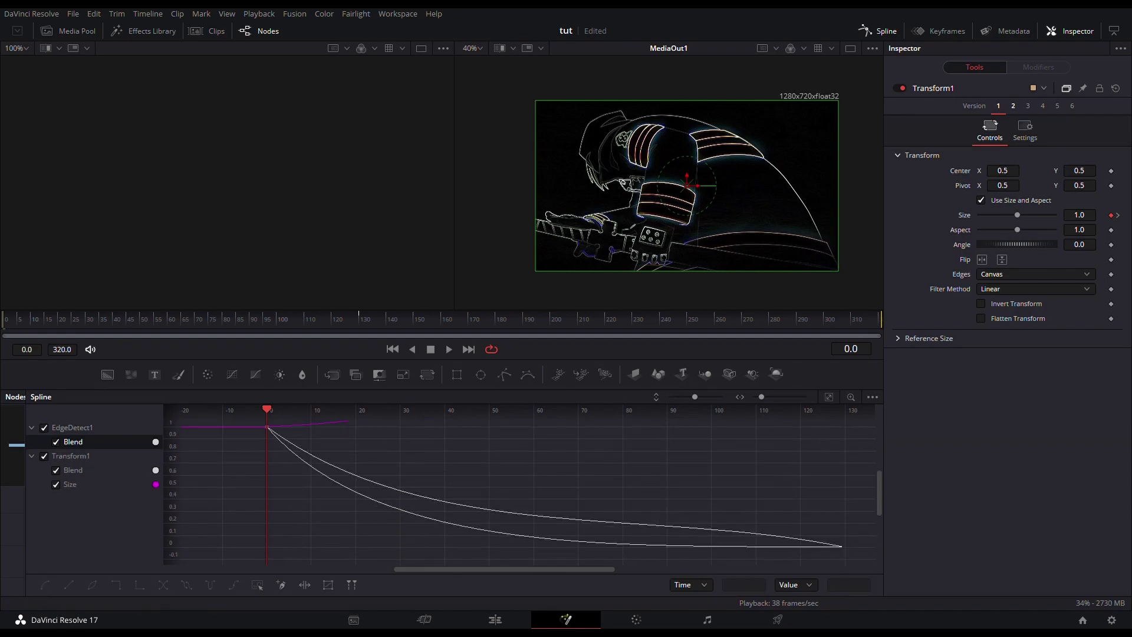
{"action": "left_click", "coordinate": [55, 484]}
{"action": "left_click_drag", "start_coordinate": [519, 501], "coordinate": [325, 470]}
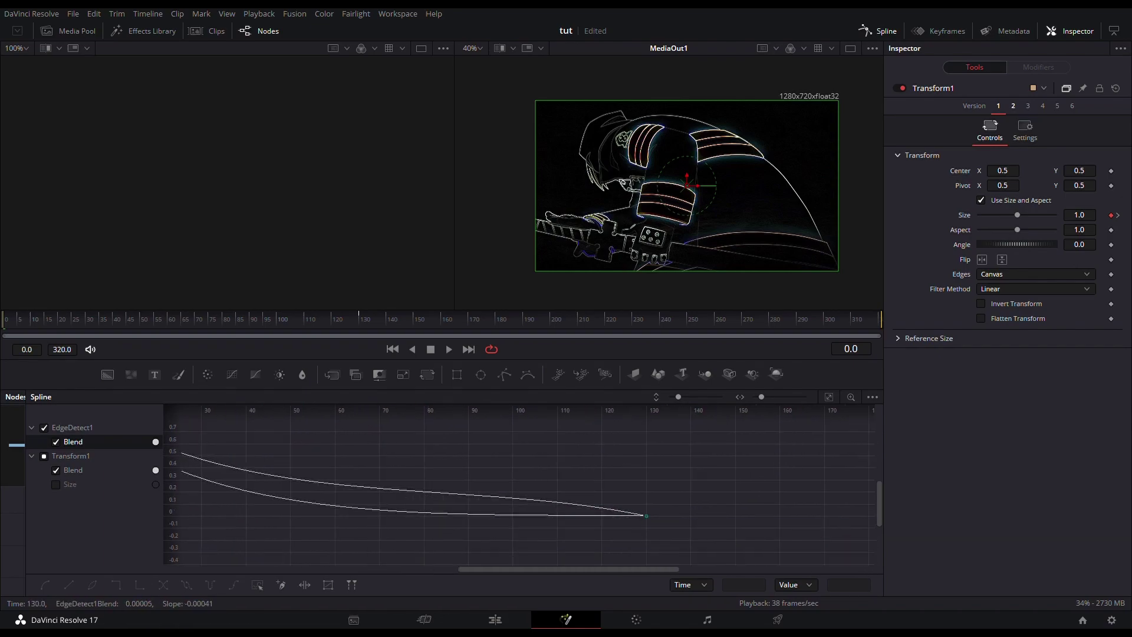
{"action": "left_click", "coordinate": [647, 516]}
{"action": "left_click_drag", "start_coordinate": [504, 497], "coordinate": [616, 503]}
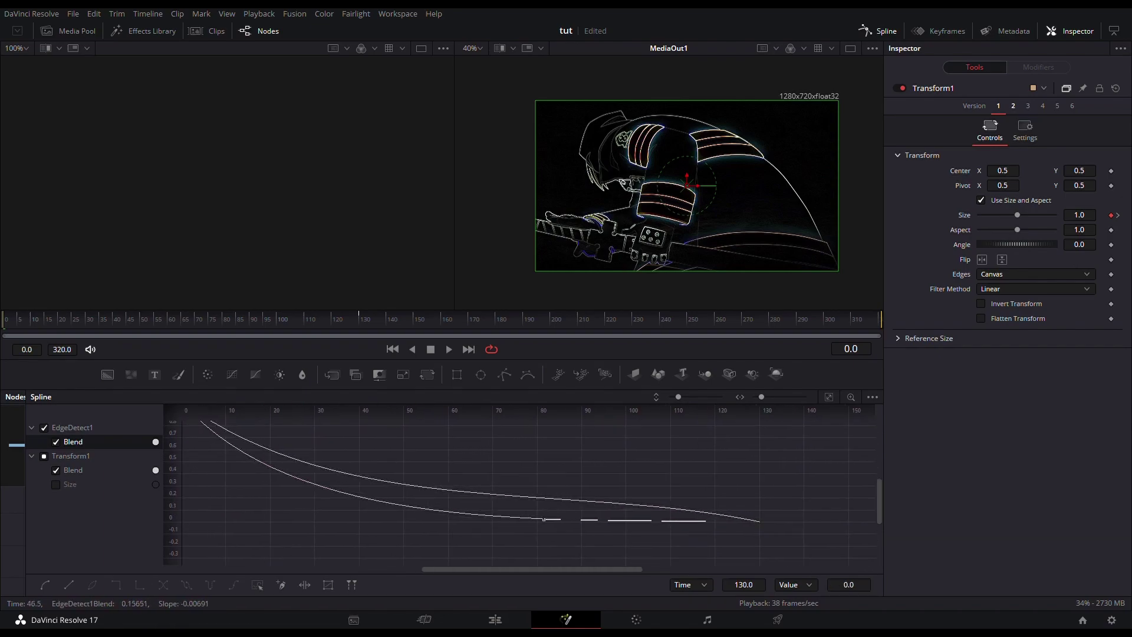
Isolate Transform1's Blend curve and ease its end by lowering the frame 130 keyframe handle level with the zero line.
{"action": "left_click", "coordinate": [56, 441]}
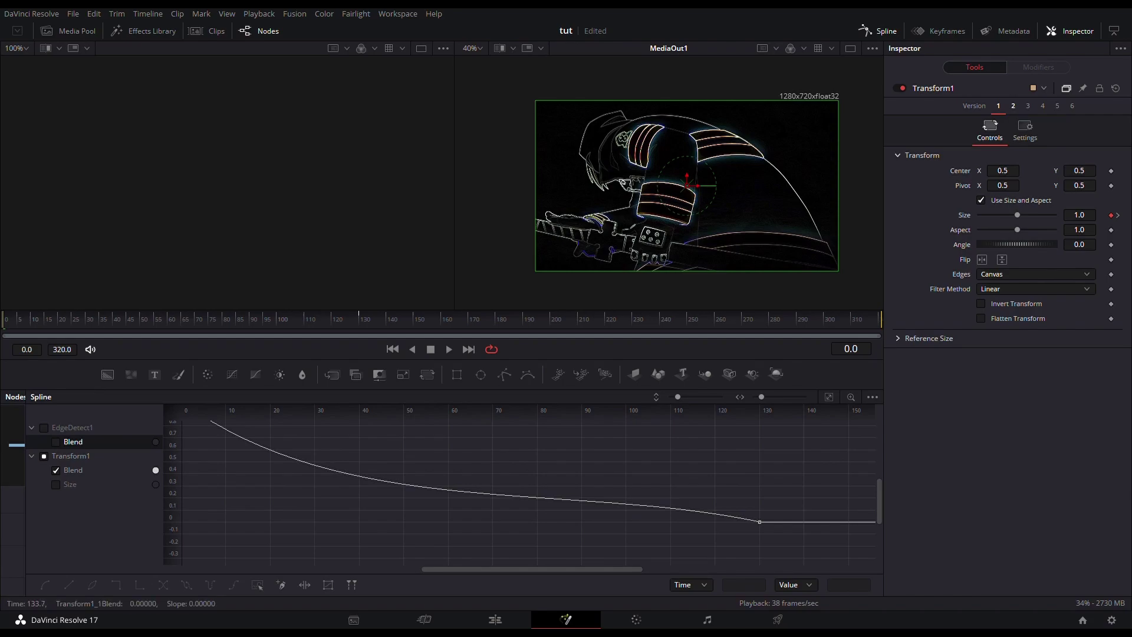
{"action": "left_click", "coordinate": [760, 521]}
{"action": "left_click_drag", "start_coordinate": [566, 481], "coordinate": [565, 520]}
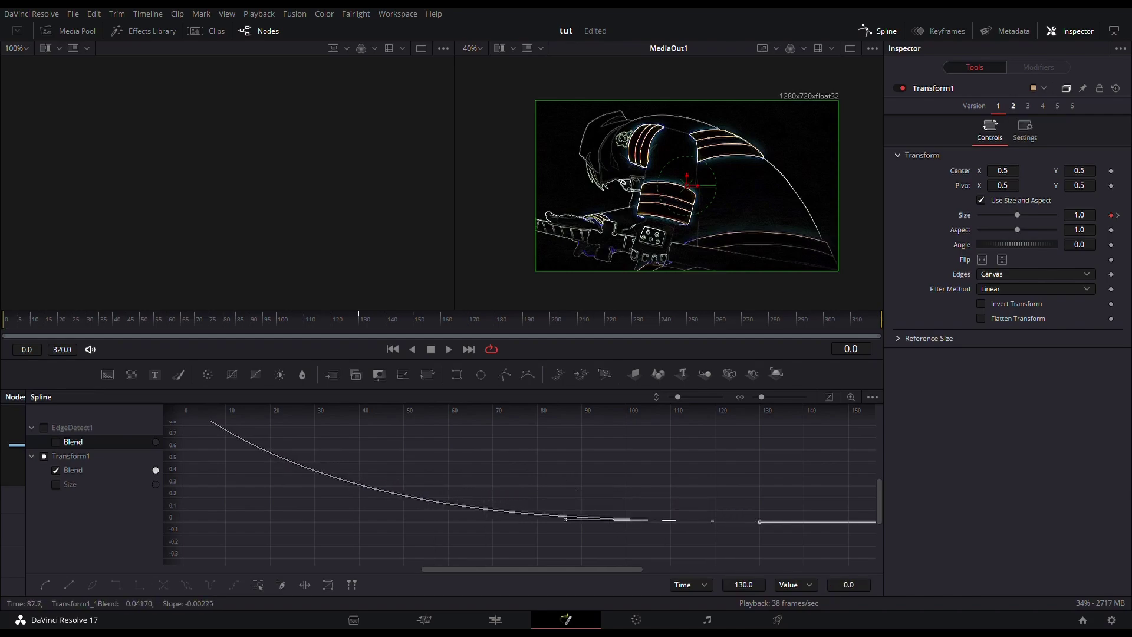
{"action": "left_click_drag", "start_coordinate": [407, 486], "coordinate": [493, 518]}
{"action": "left_click", "coordinate": [345, 423]}
Display the EdgeDetect1 and Transform1 Blend curves together without Size and compare their eased shapes.
{"action": "scroll", "coordinate": [522, 485], "scroll_direction": "down", "scroll_amount": 1}
{"action": "left_click", "coordinate": [56, 485]}
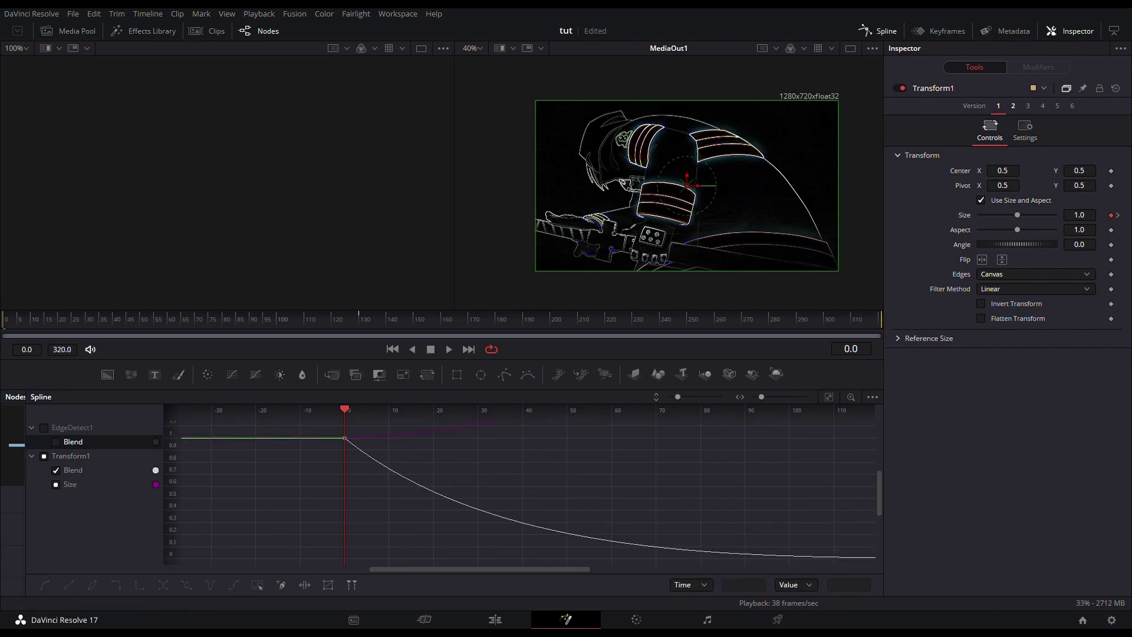
{"action": "left_click", "coordinate": [55, 484]}
{"action": "left_click", "coordinate": [43, 428]}
{"action": "left_click_drag", "start_coordinate": [791, 545], "coordinate": [831, 538]}
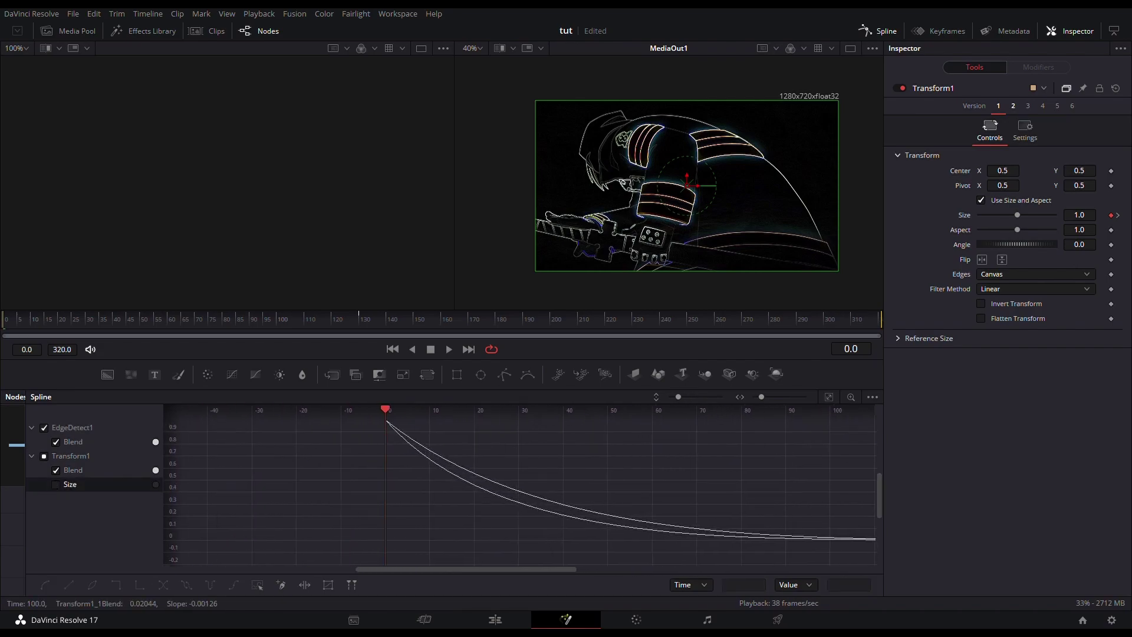
{"action": "scroll", "coordinate": [519, 490], "scroll_direction": "down", "scroll_amount": 2}
{"action": "scroll", "coordinate": [519, 489], "scroll_direction": "up", "scroll_amount": 2}
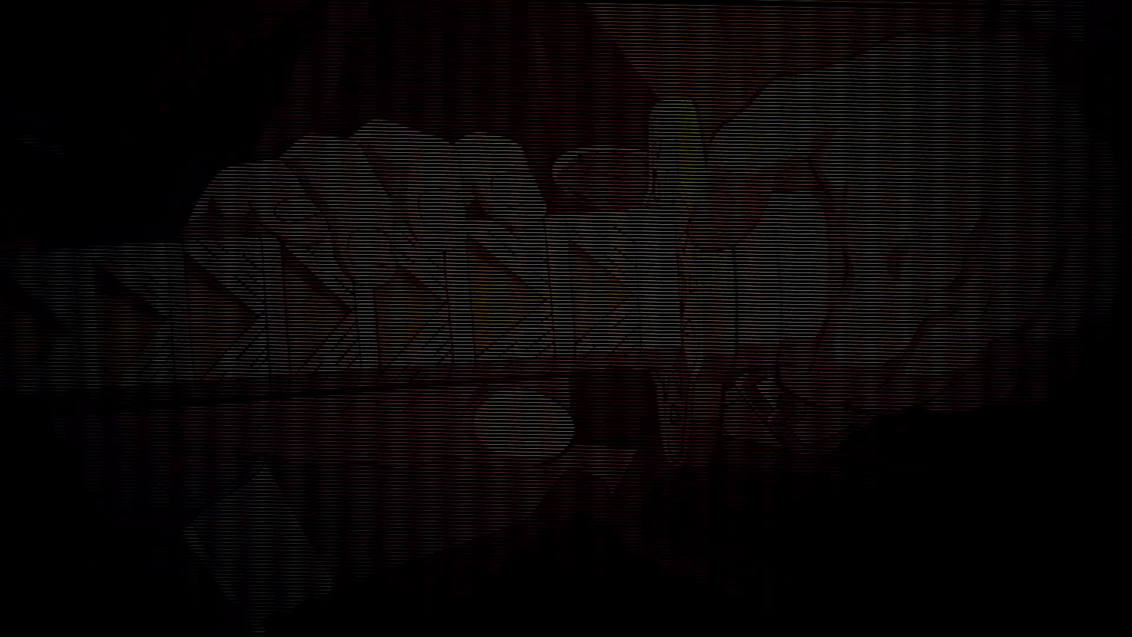